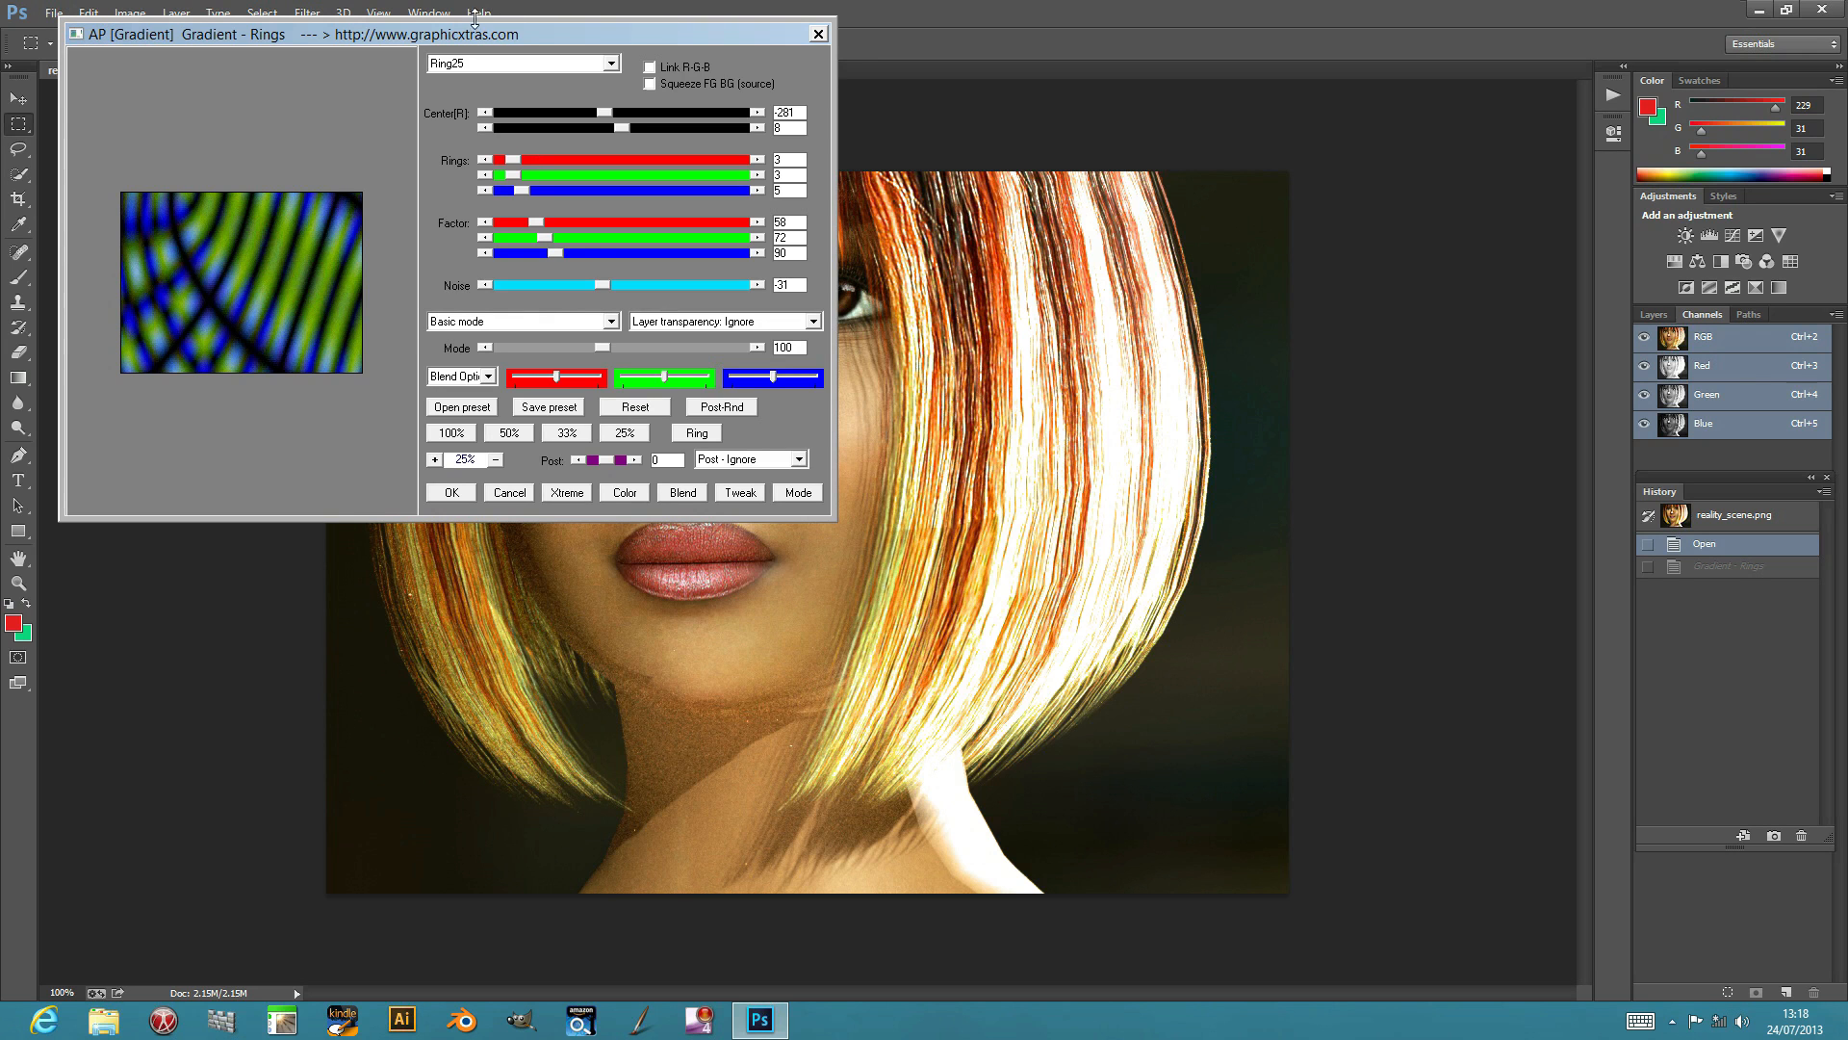
Reset the Rings filter to its default Ring1 settings and set the preview zoom to 50%
left_click_drag(478, 34, 835, 89)
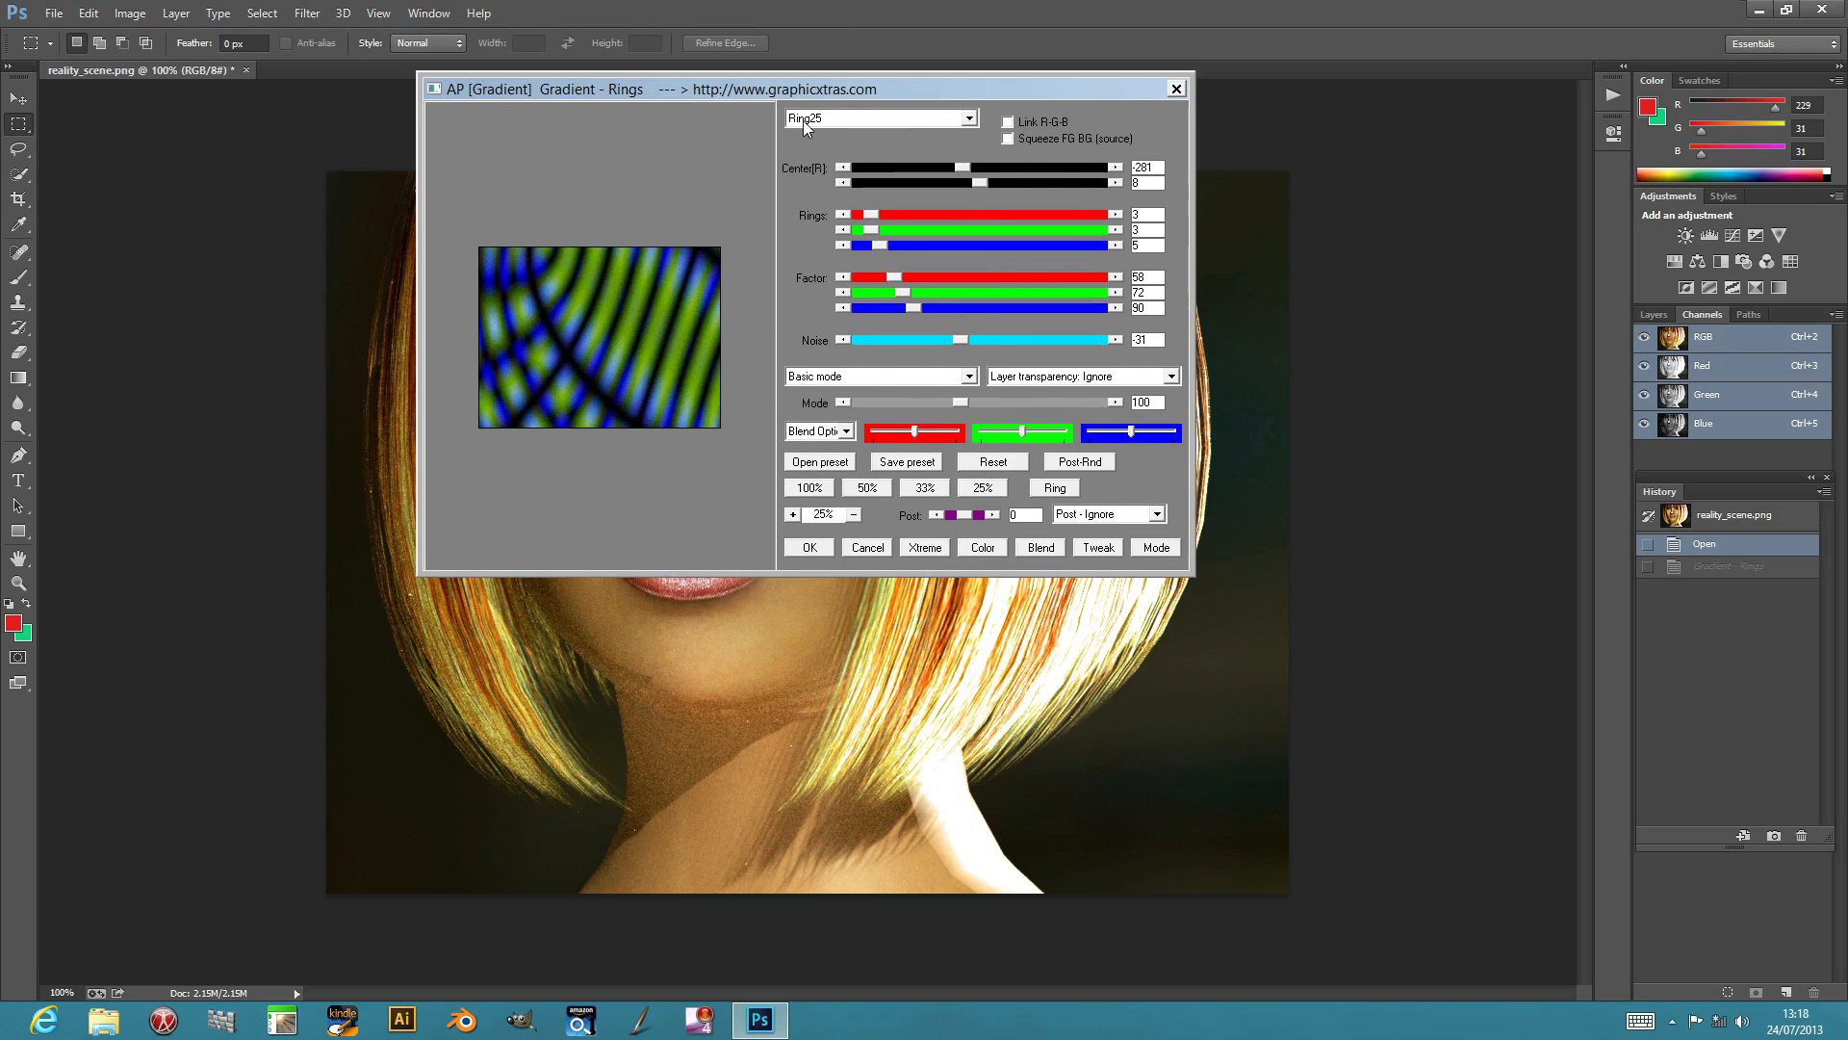
left_click(808, 120)
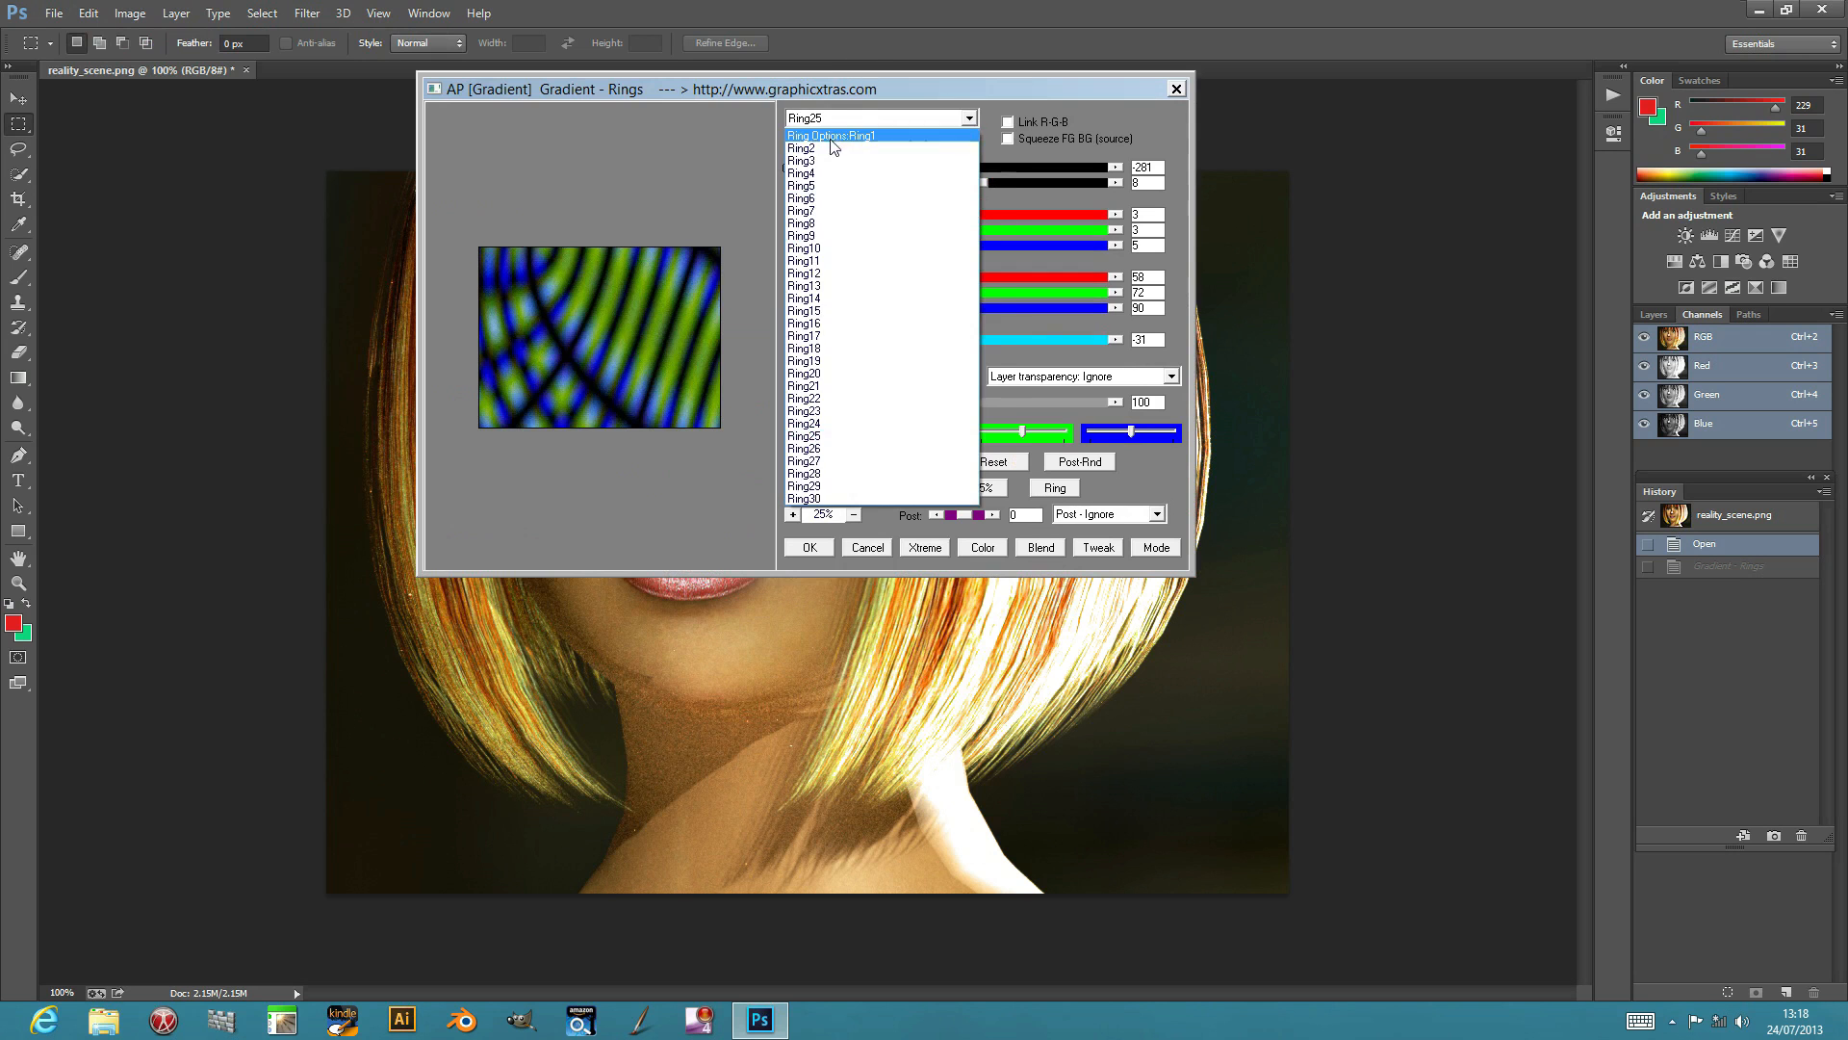
left_click(830, 131)
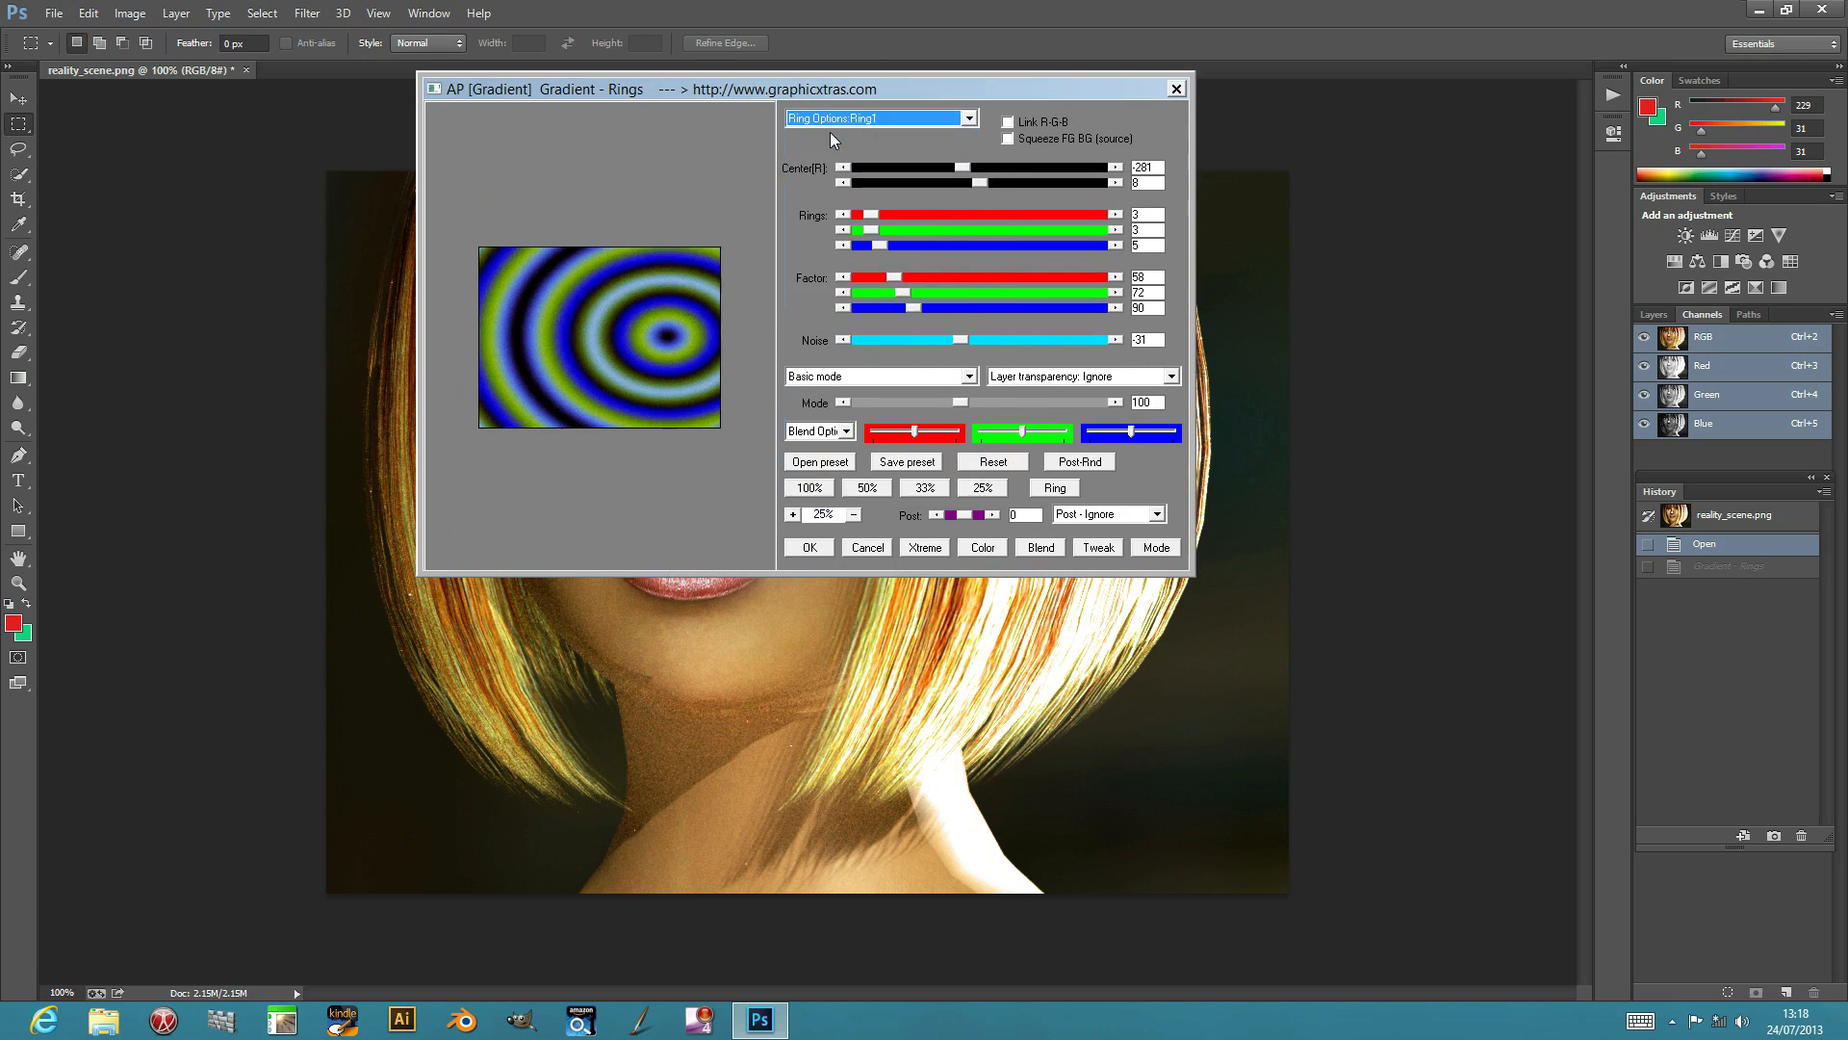
left_click(993, 462)
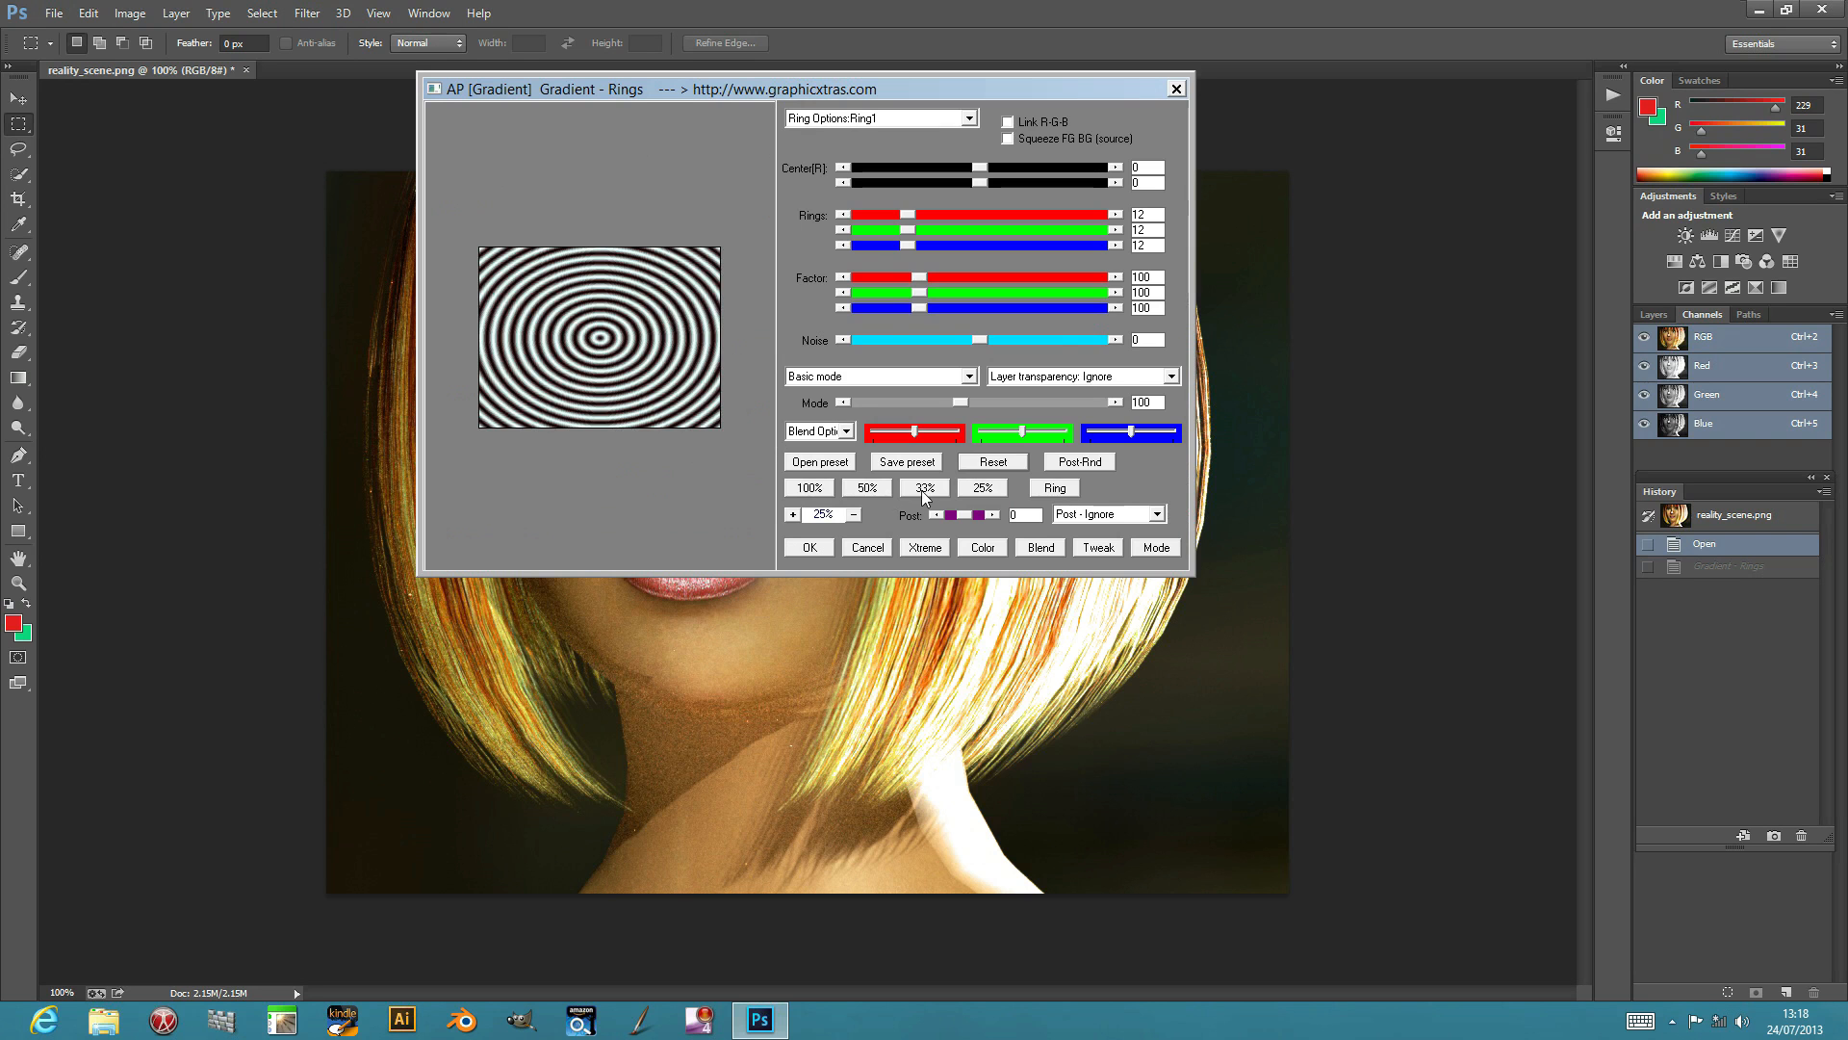
left_click(867, 488)
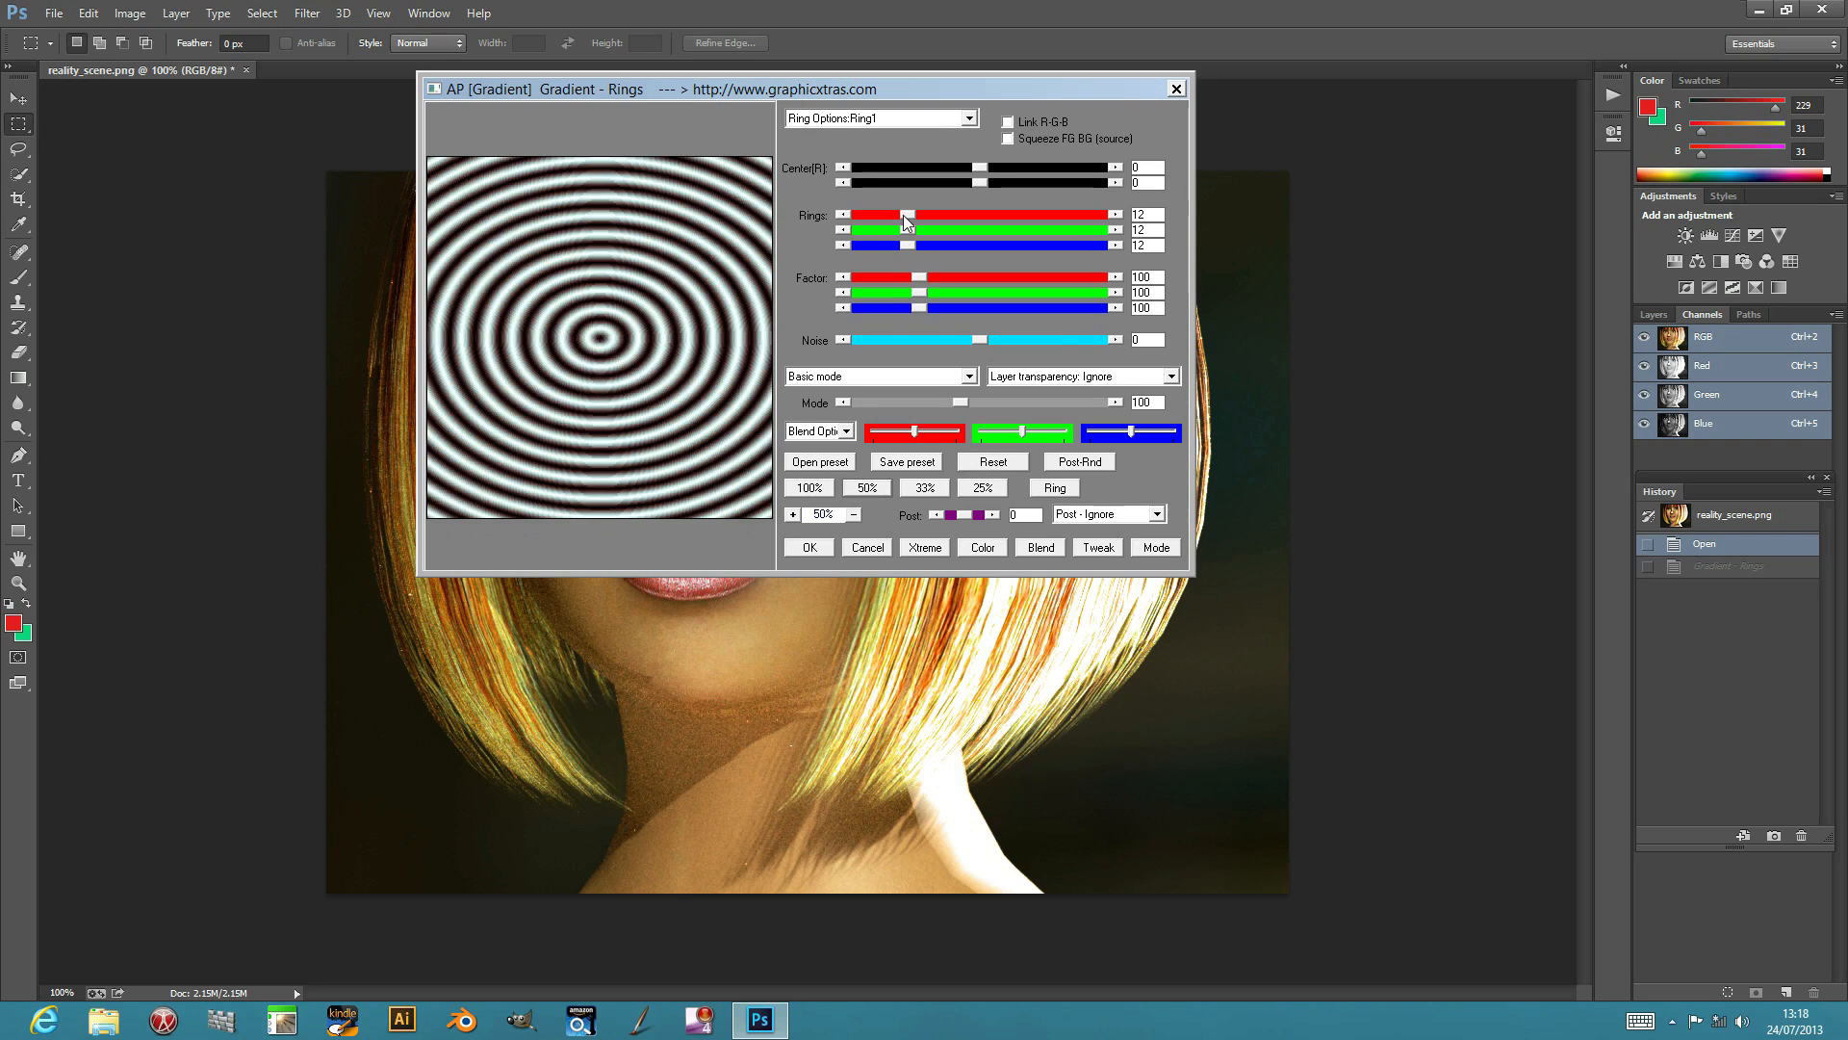
Set the Rings values to red 1, green 3 and blue 1, and the center to -233, -88
left_click_drag(904, 216, 862, 246)
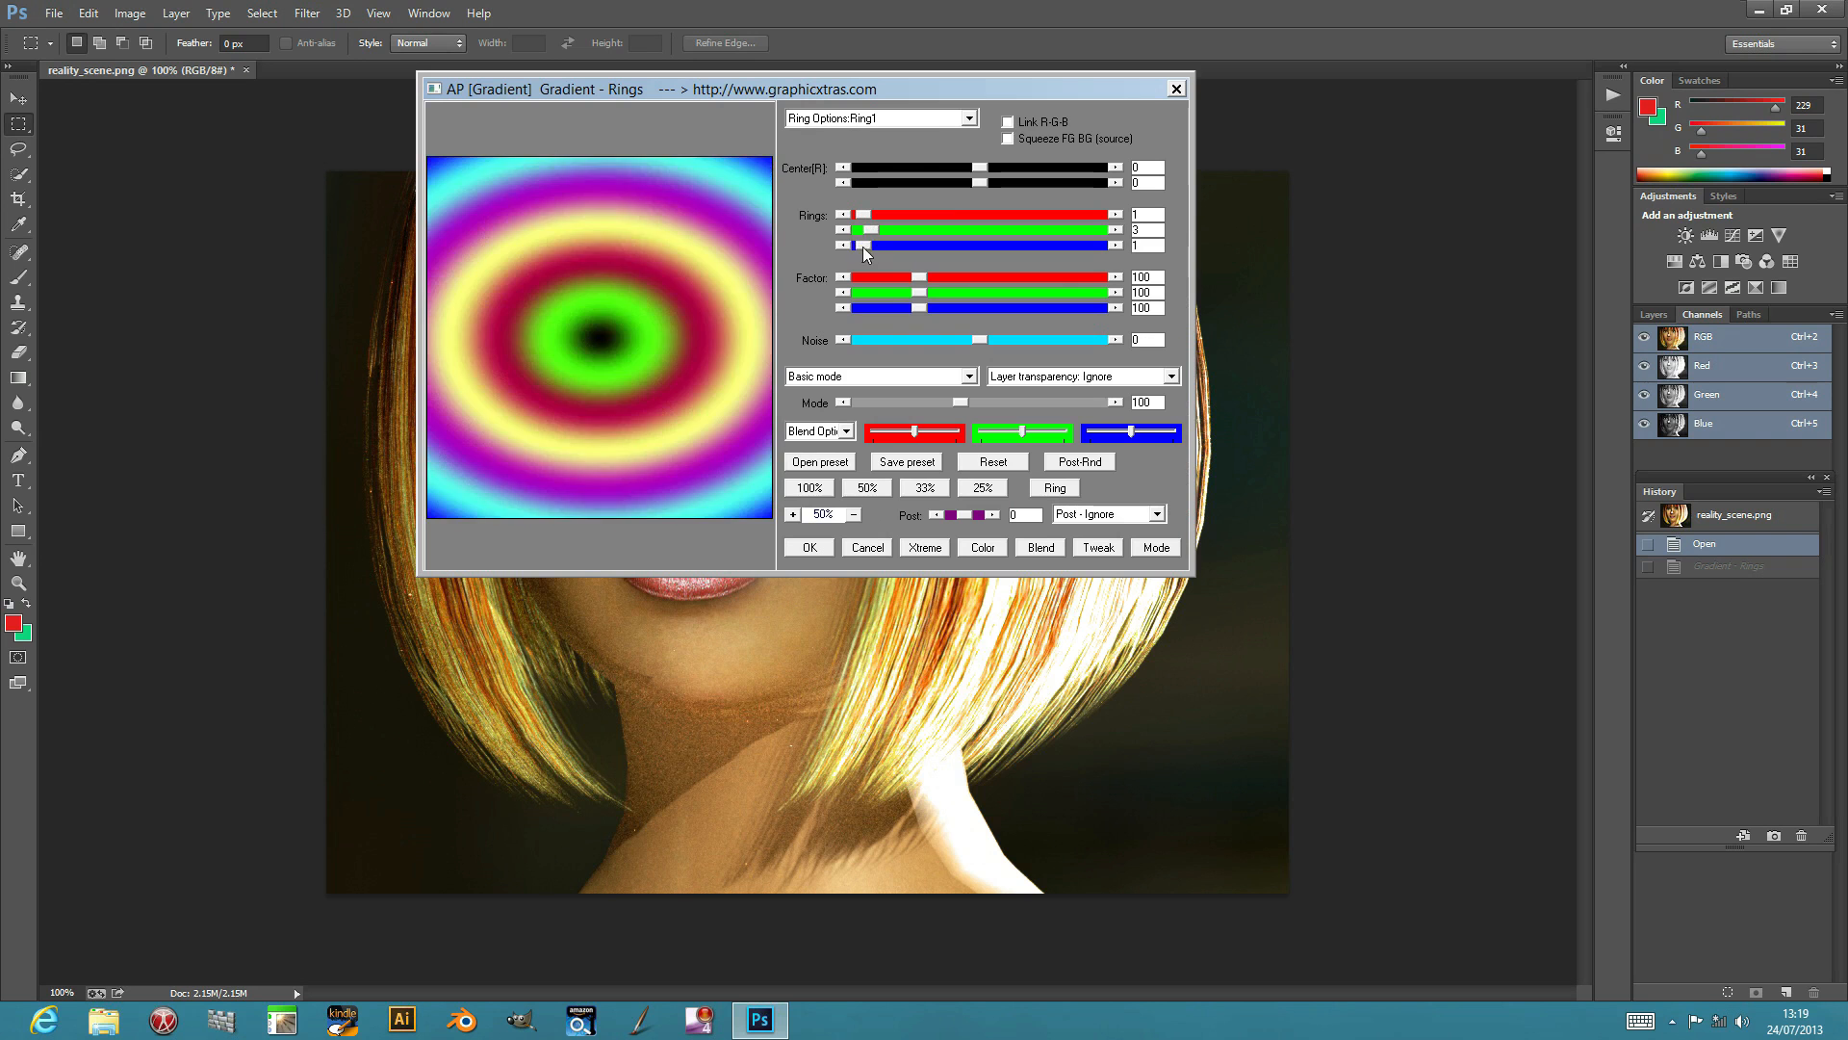
left_click_drag(626, 290, 587, 317)
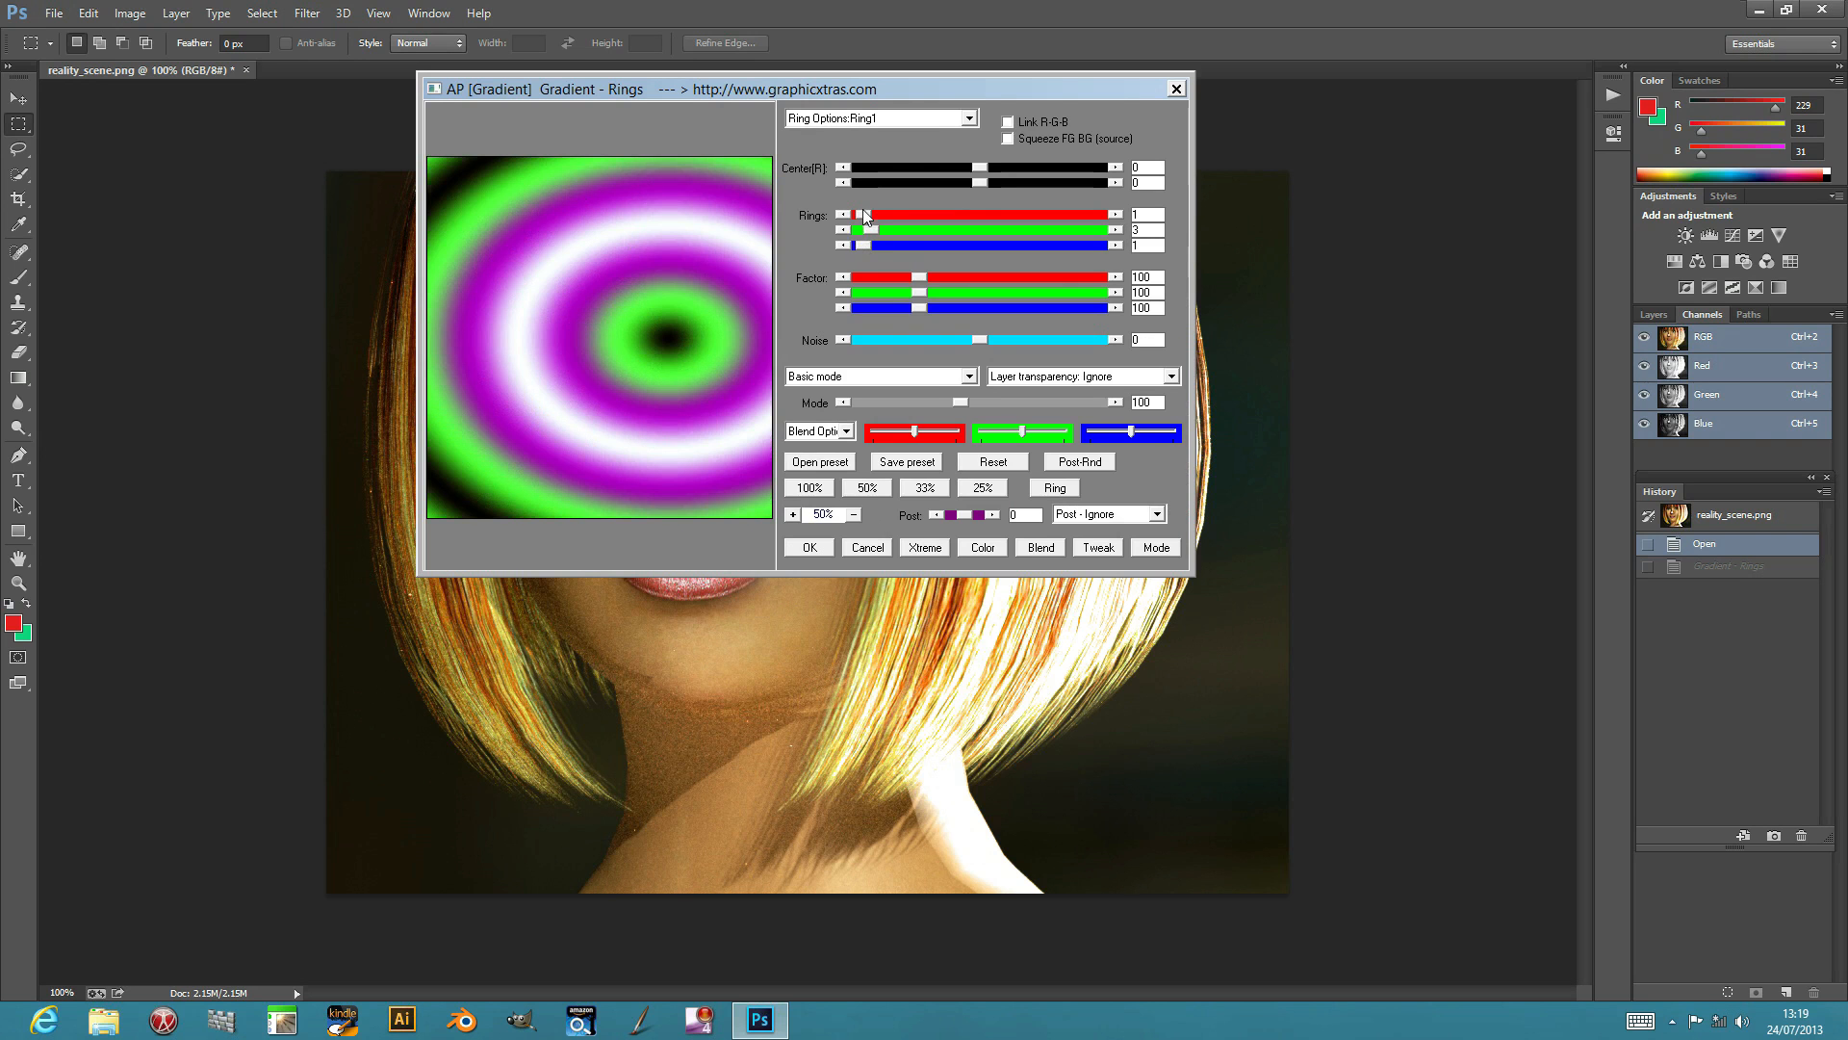
mouse_move(985, 173)
left_mouse_down()
mouse_move(967, 172)
mouse_move(1003, 183)
mouse_move(974, 183)
left_mouse_up()
Try the Ring11 and Ring34 ring types and settle on Ring35
left_click(856, 119)
left_click(847, 229)
key("Down")
key("Down")
key("Down")
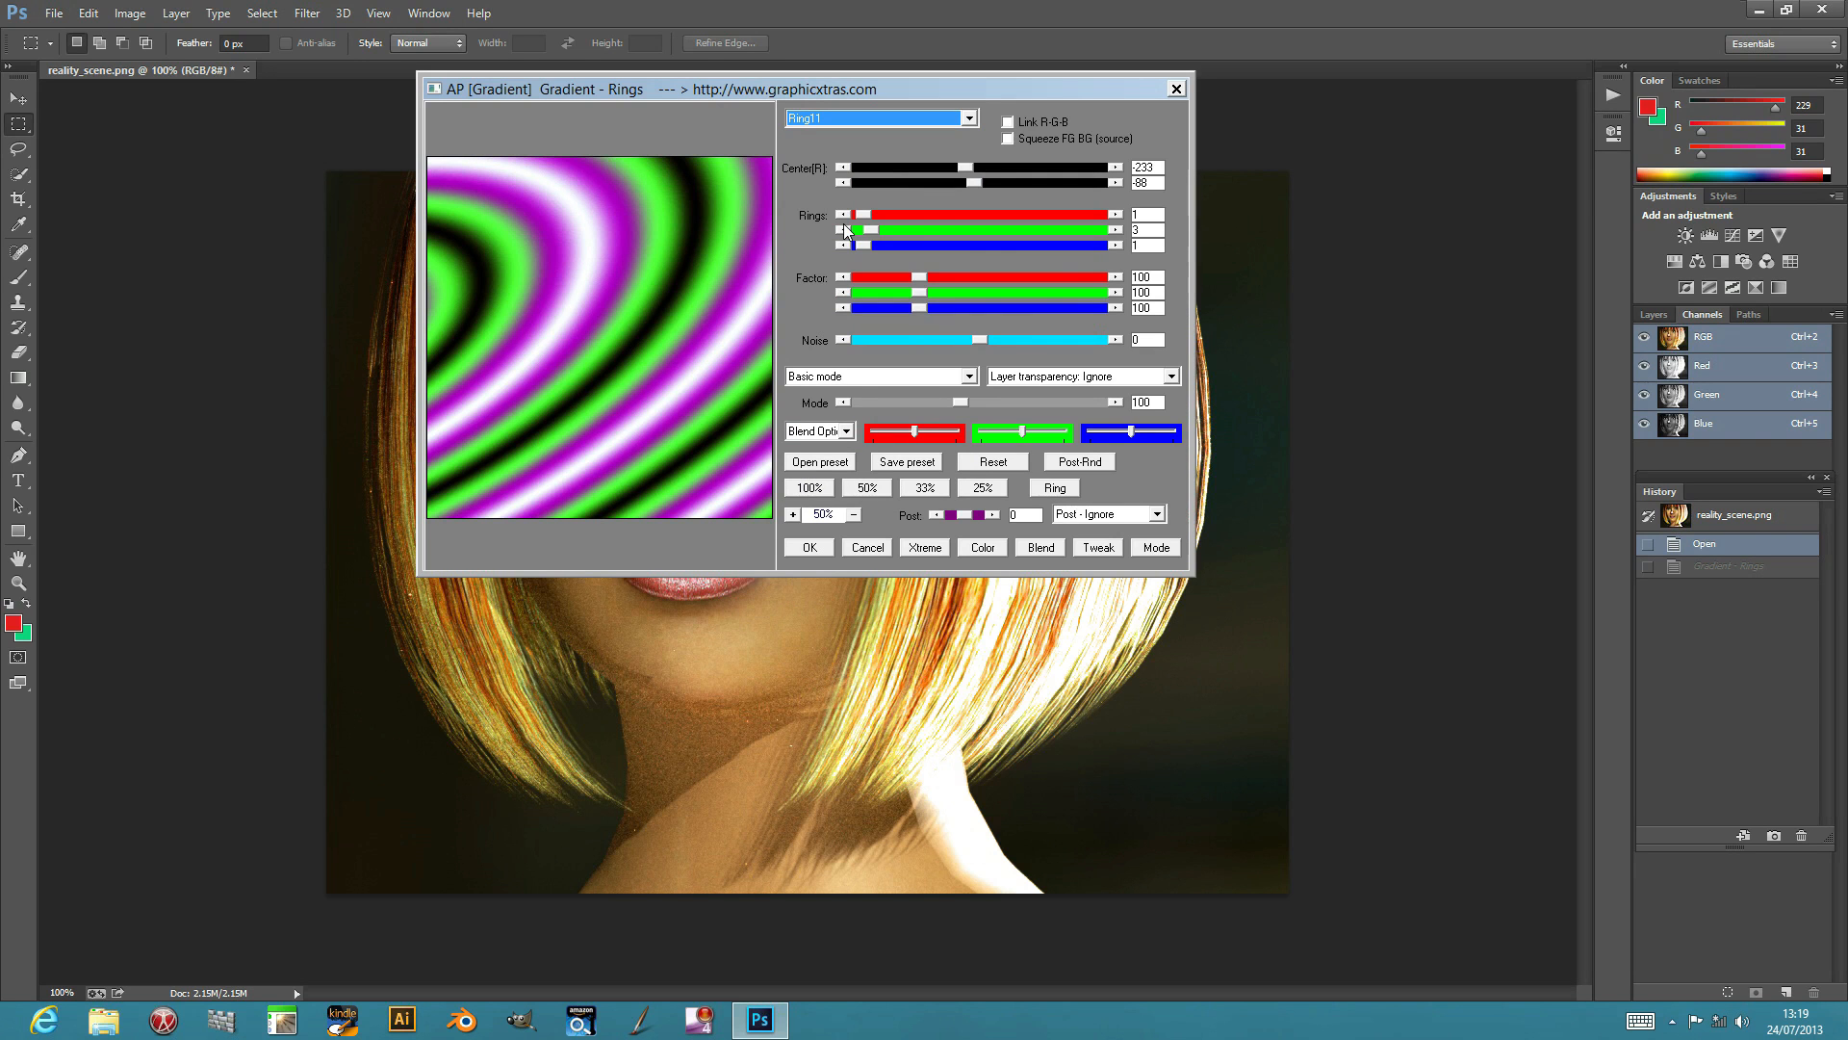
left_click(847, 119)
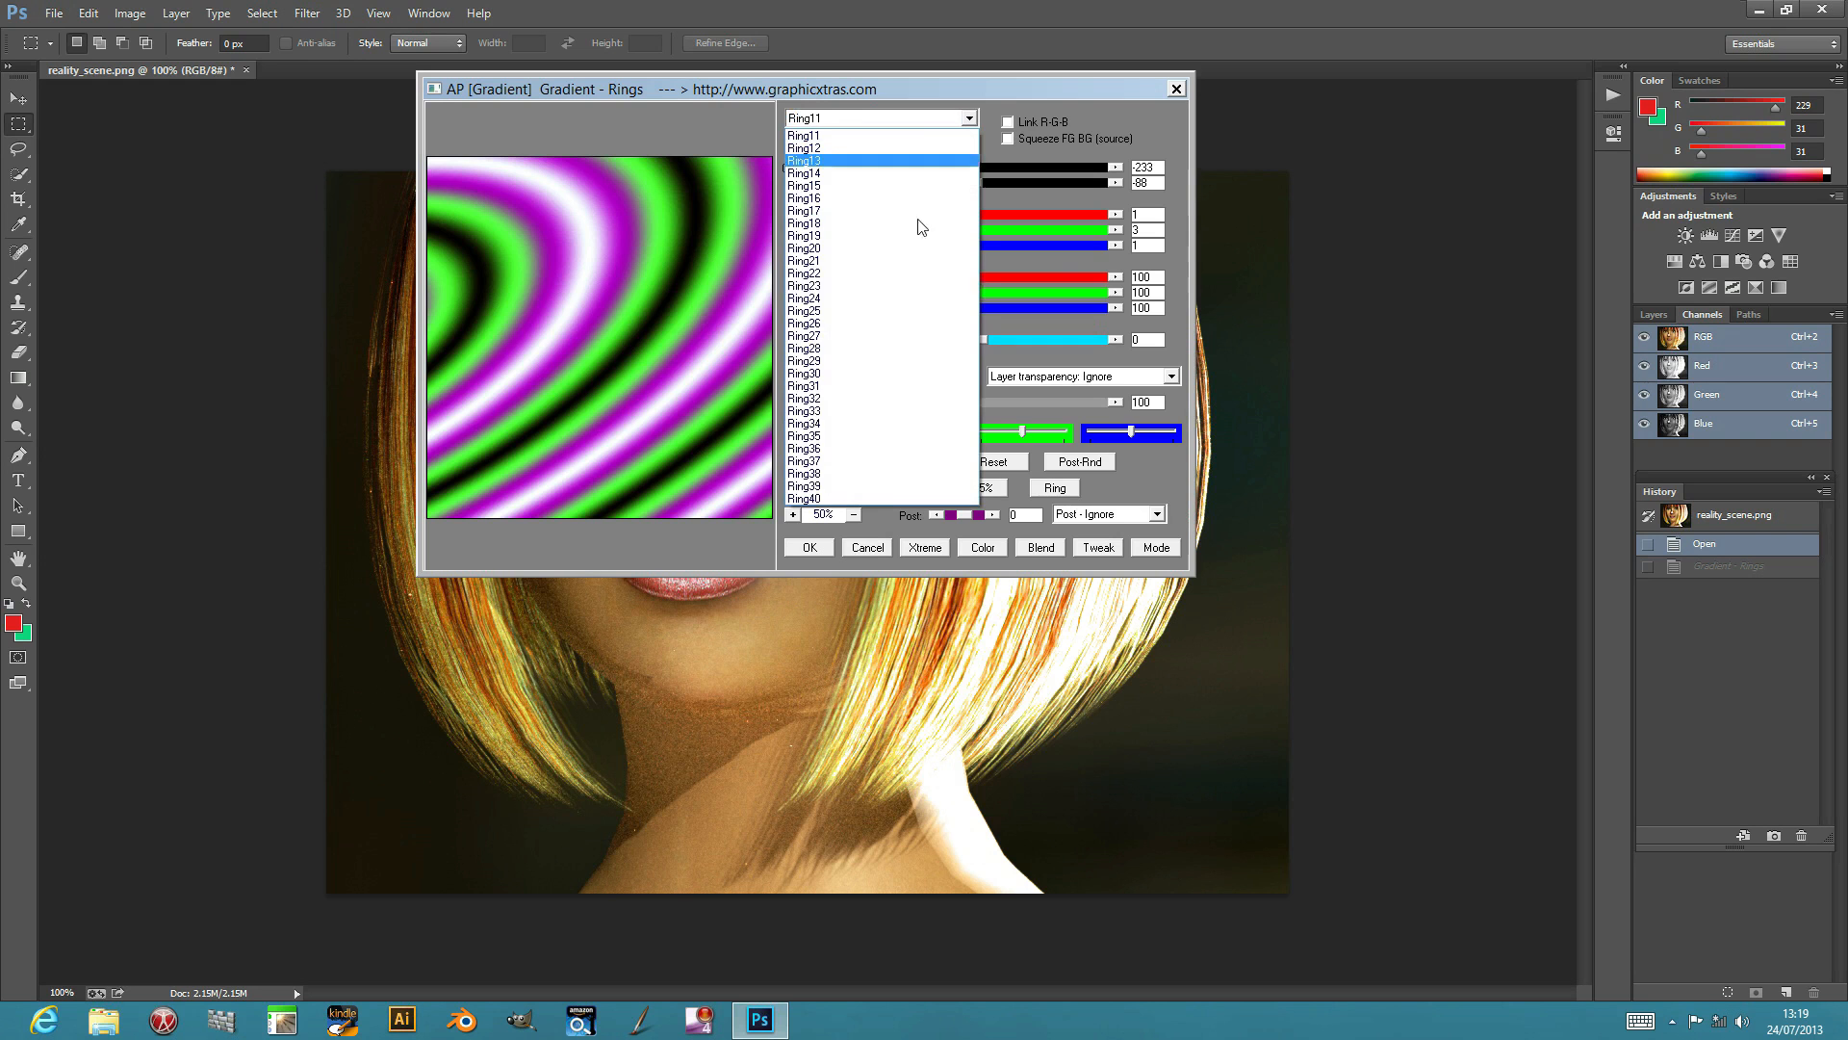
left_click(851, 424)
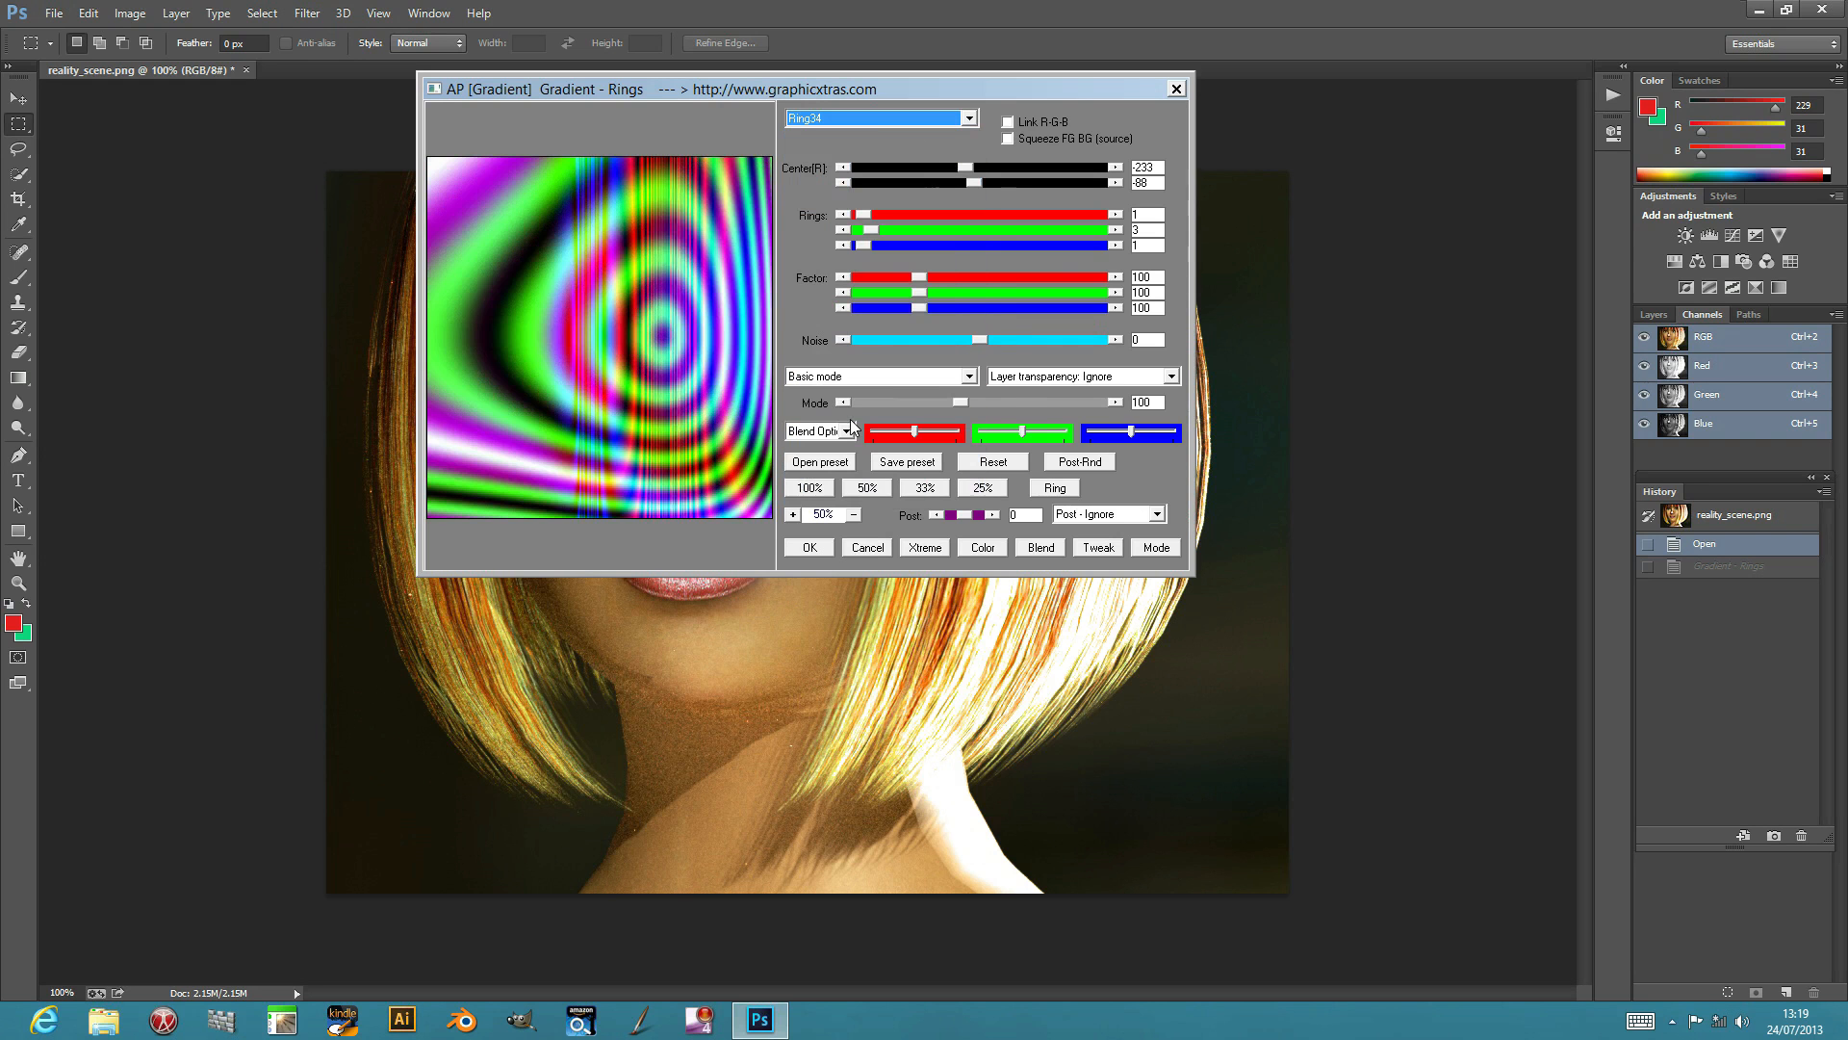
key("Down")
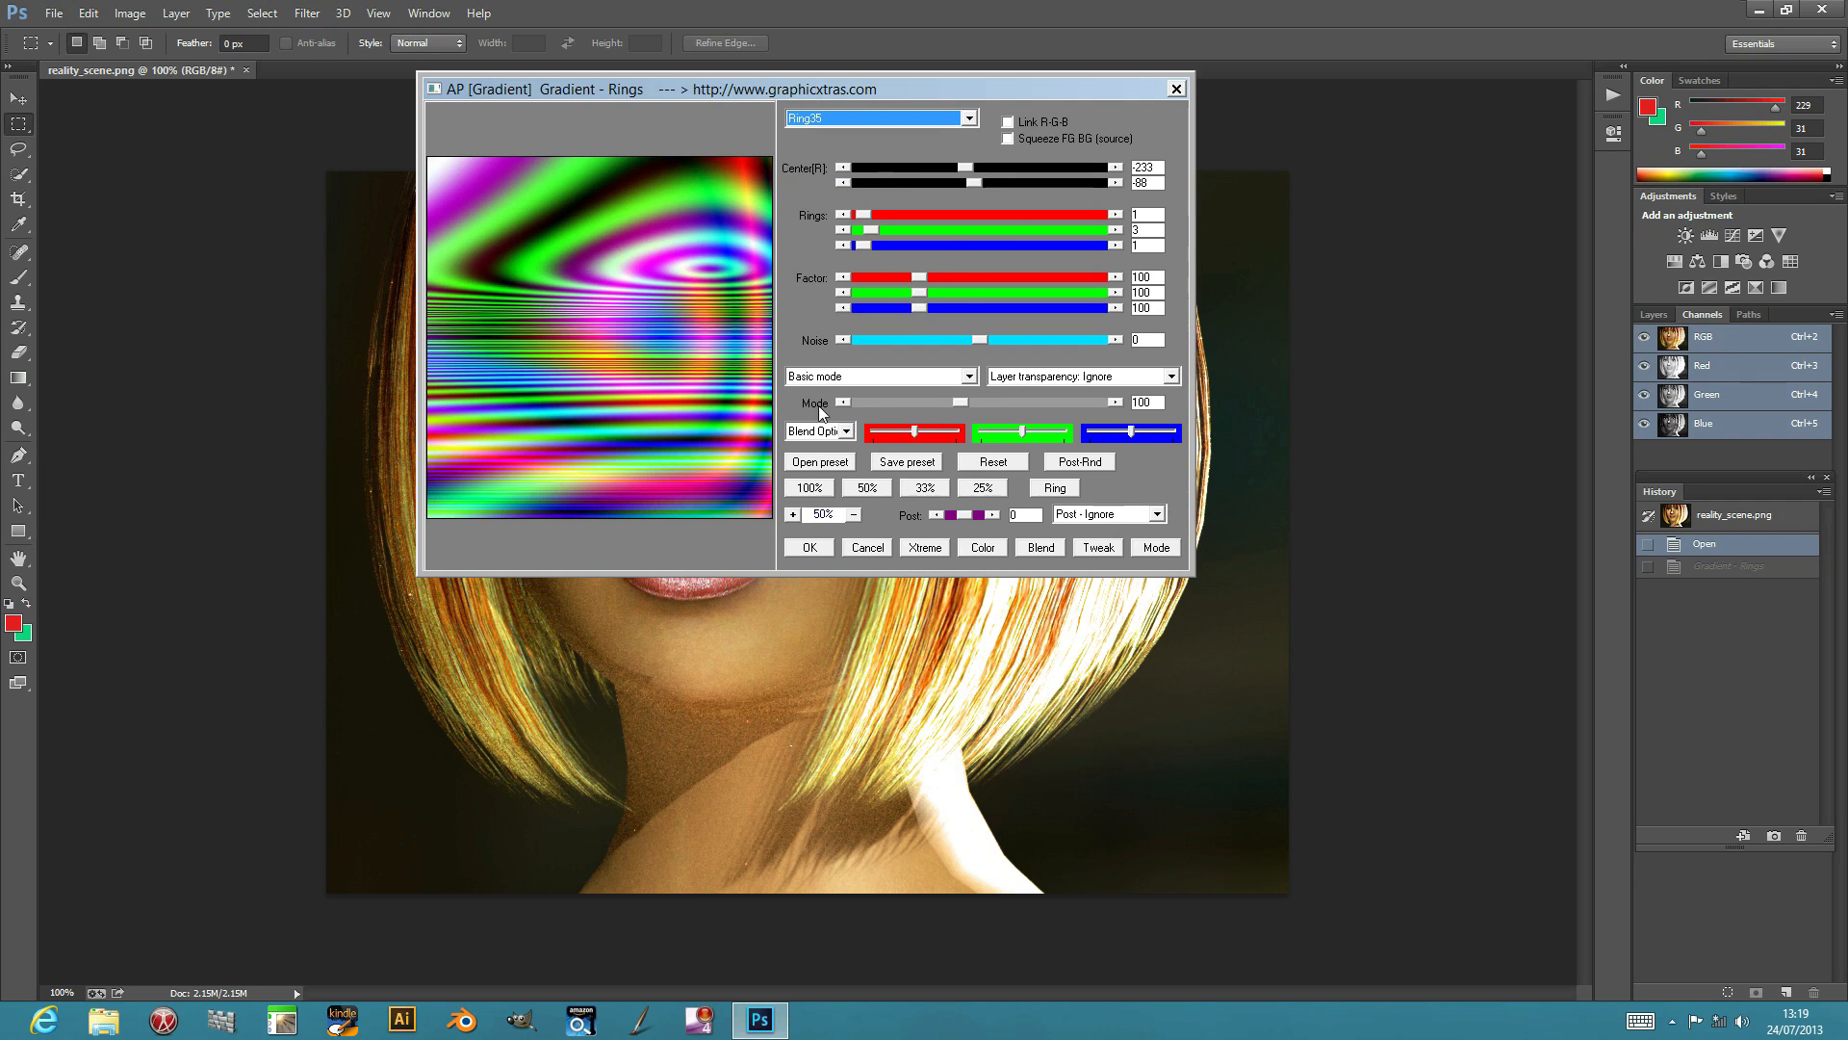
Set the Factor values to red 79, green 183 and blue 170, and the noise to 43
left_click(932, 279)
left_click_drag(932, 279, 968, 279)
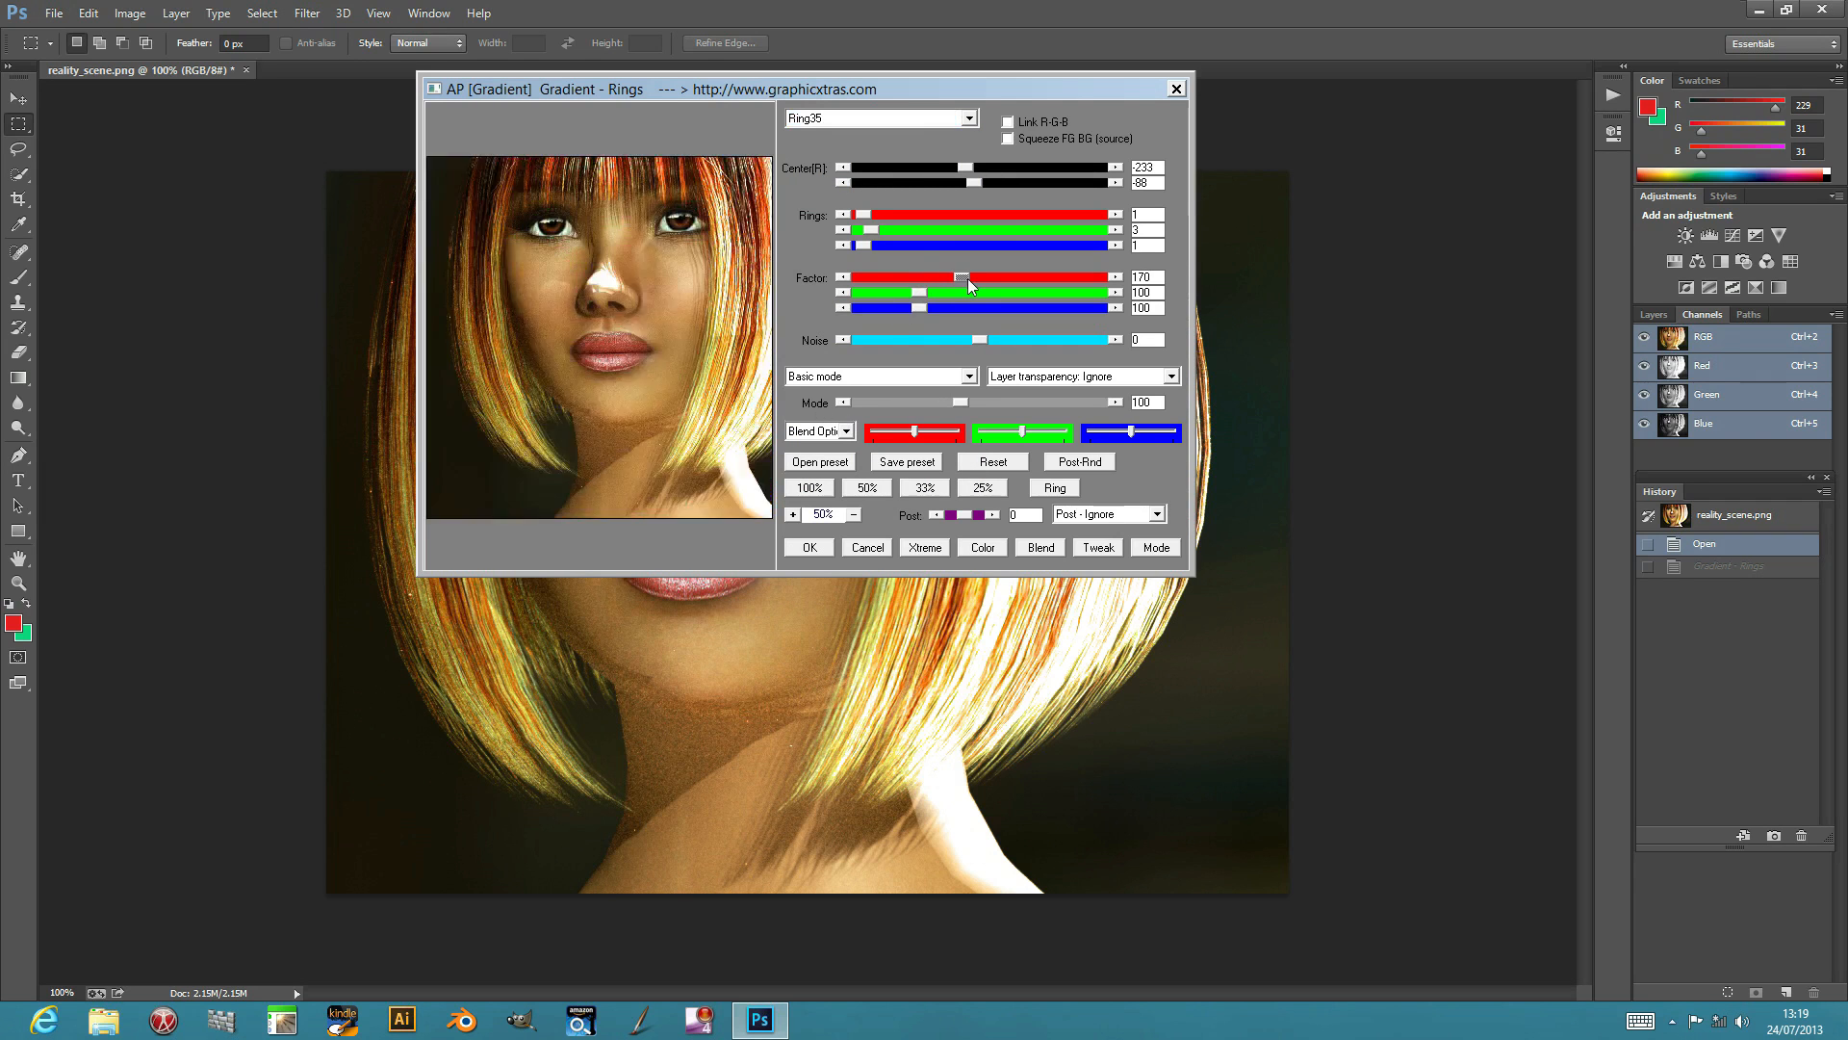
left_click_drag(978, 270, 962, 312)
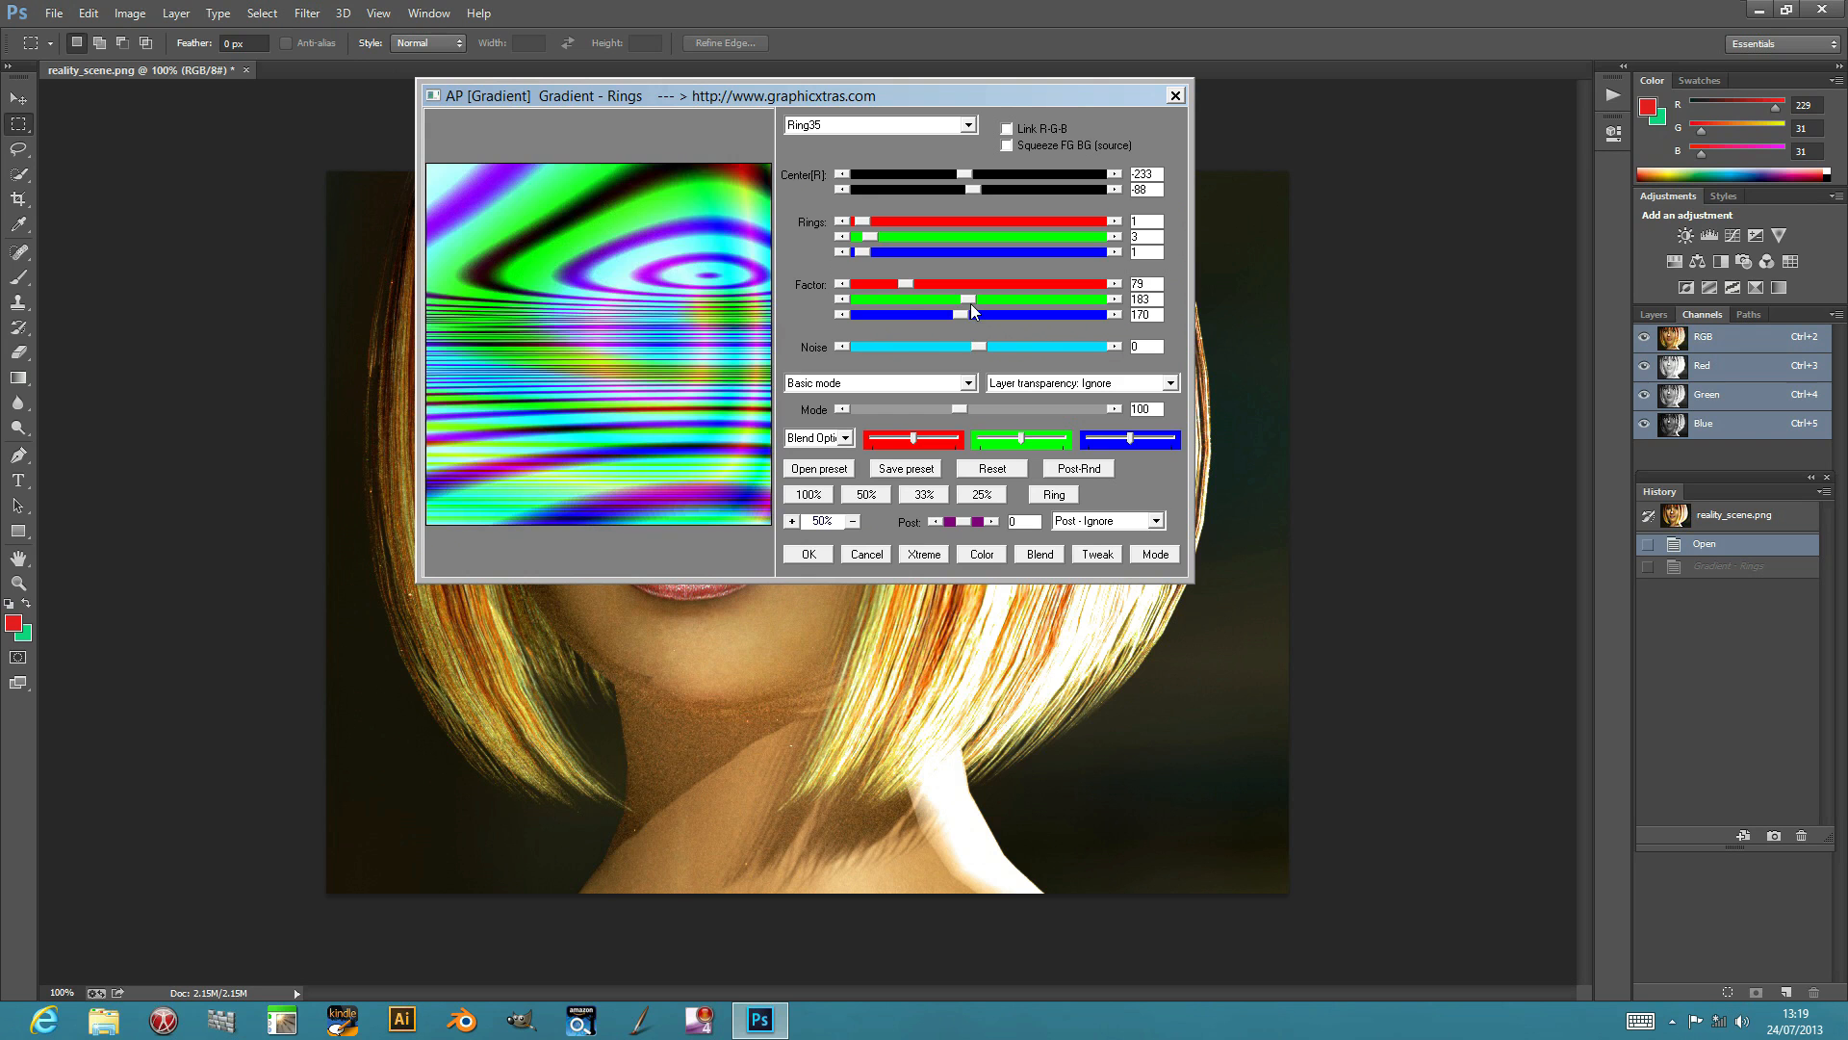
left_click_drag(986, 345, 1043, 355)
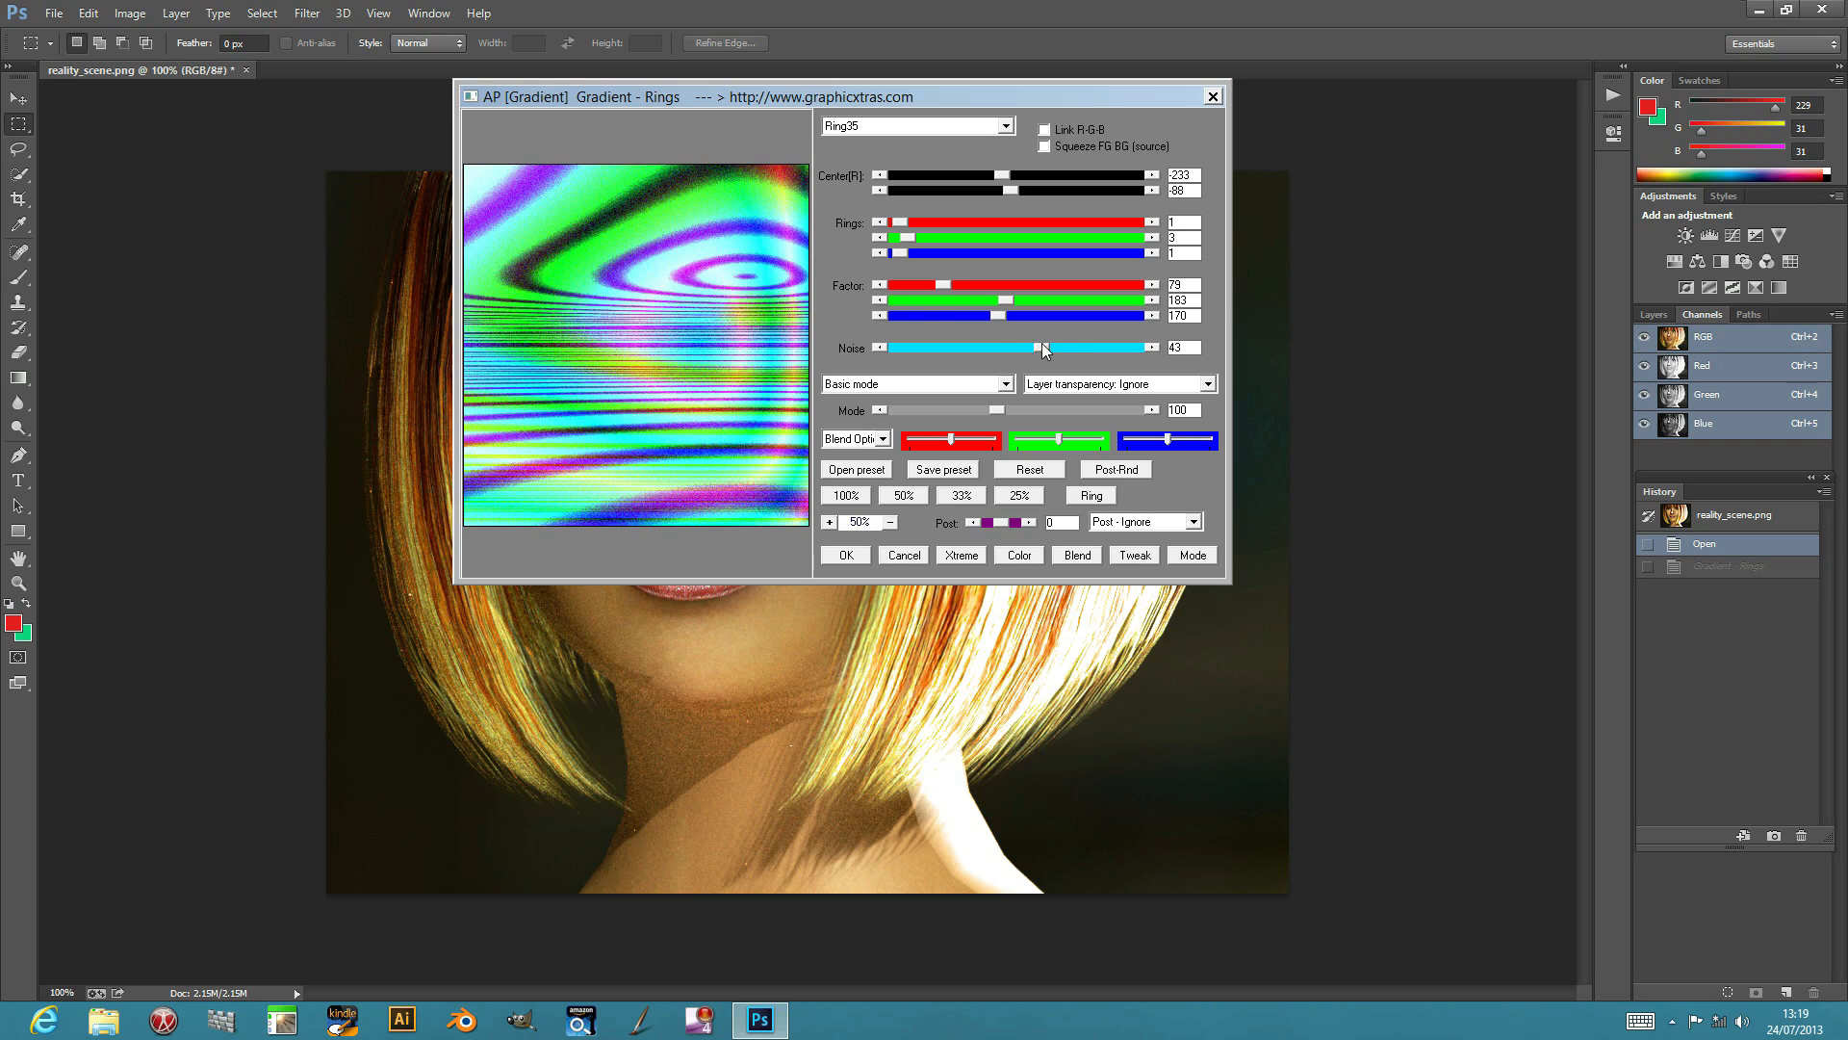
Set the blend option to DarkEdge and cycle the filter's mode to Cutoff mode
left_click(854, 440)
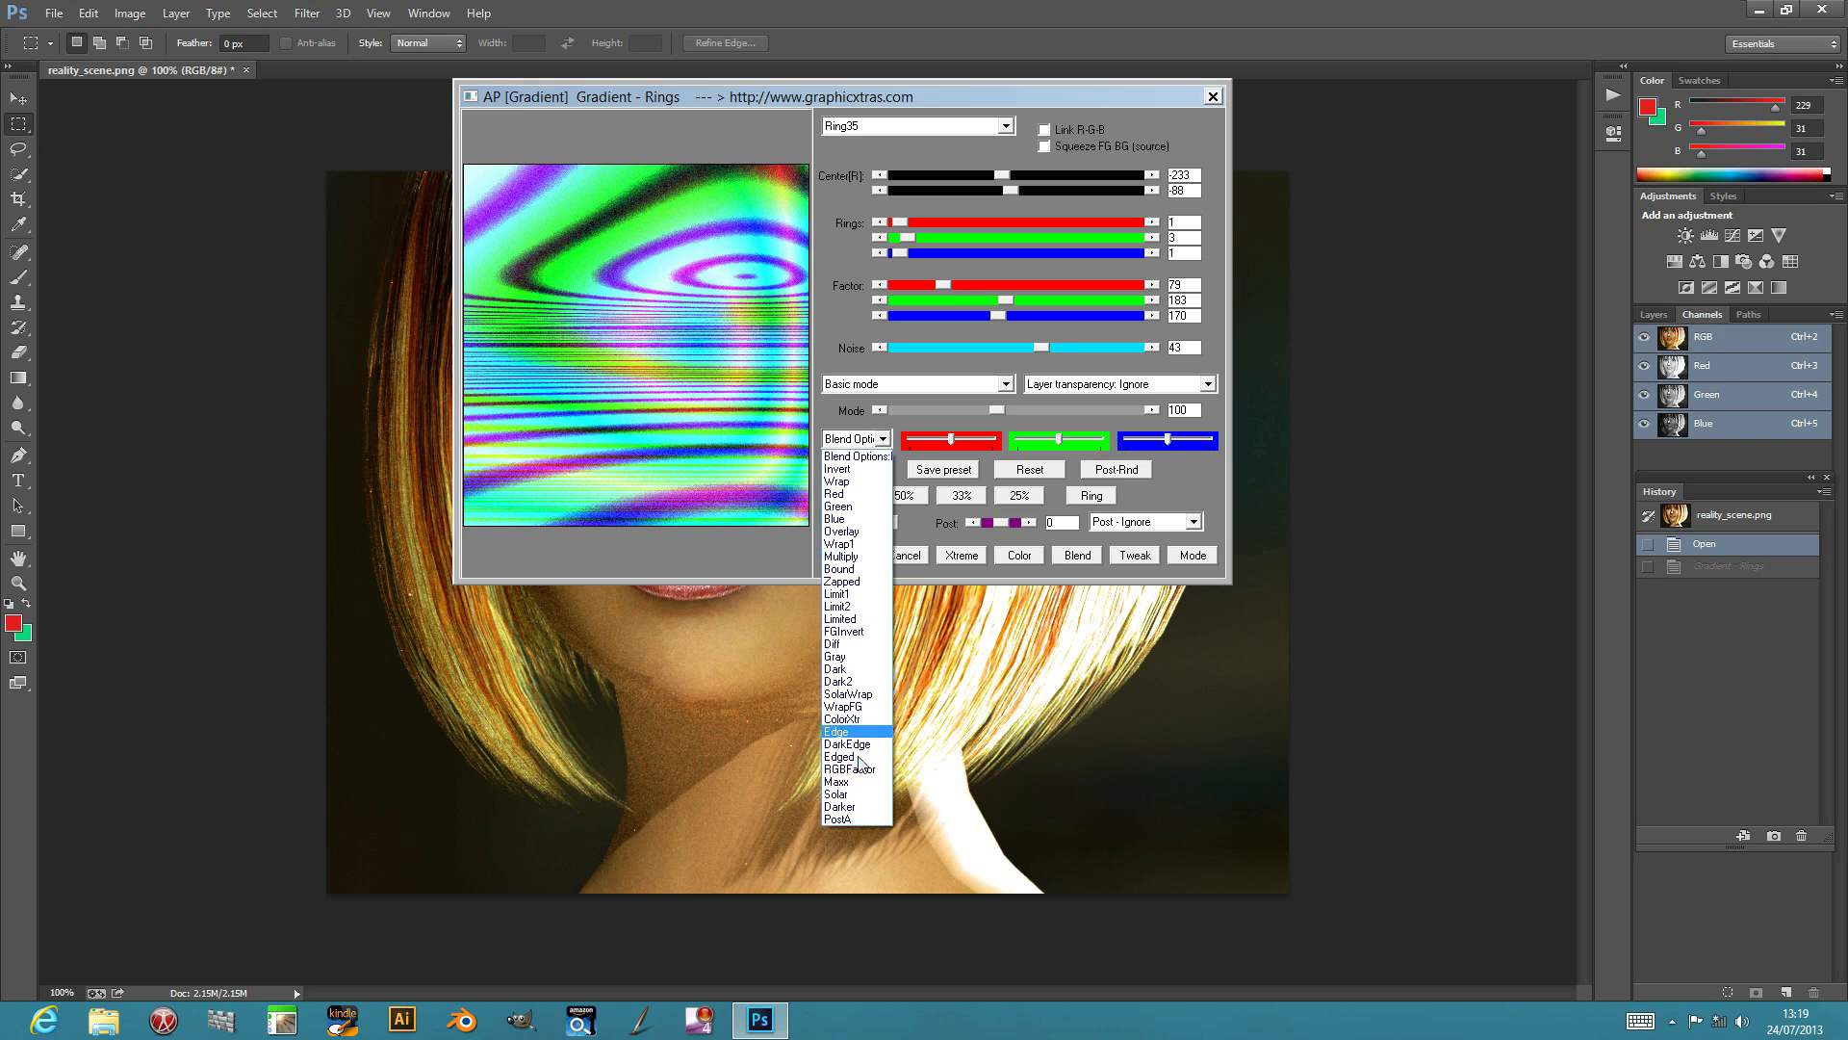
left_click(847, 744)
left_click(635, 263)
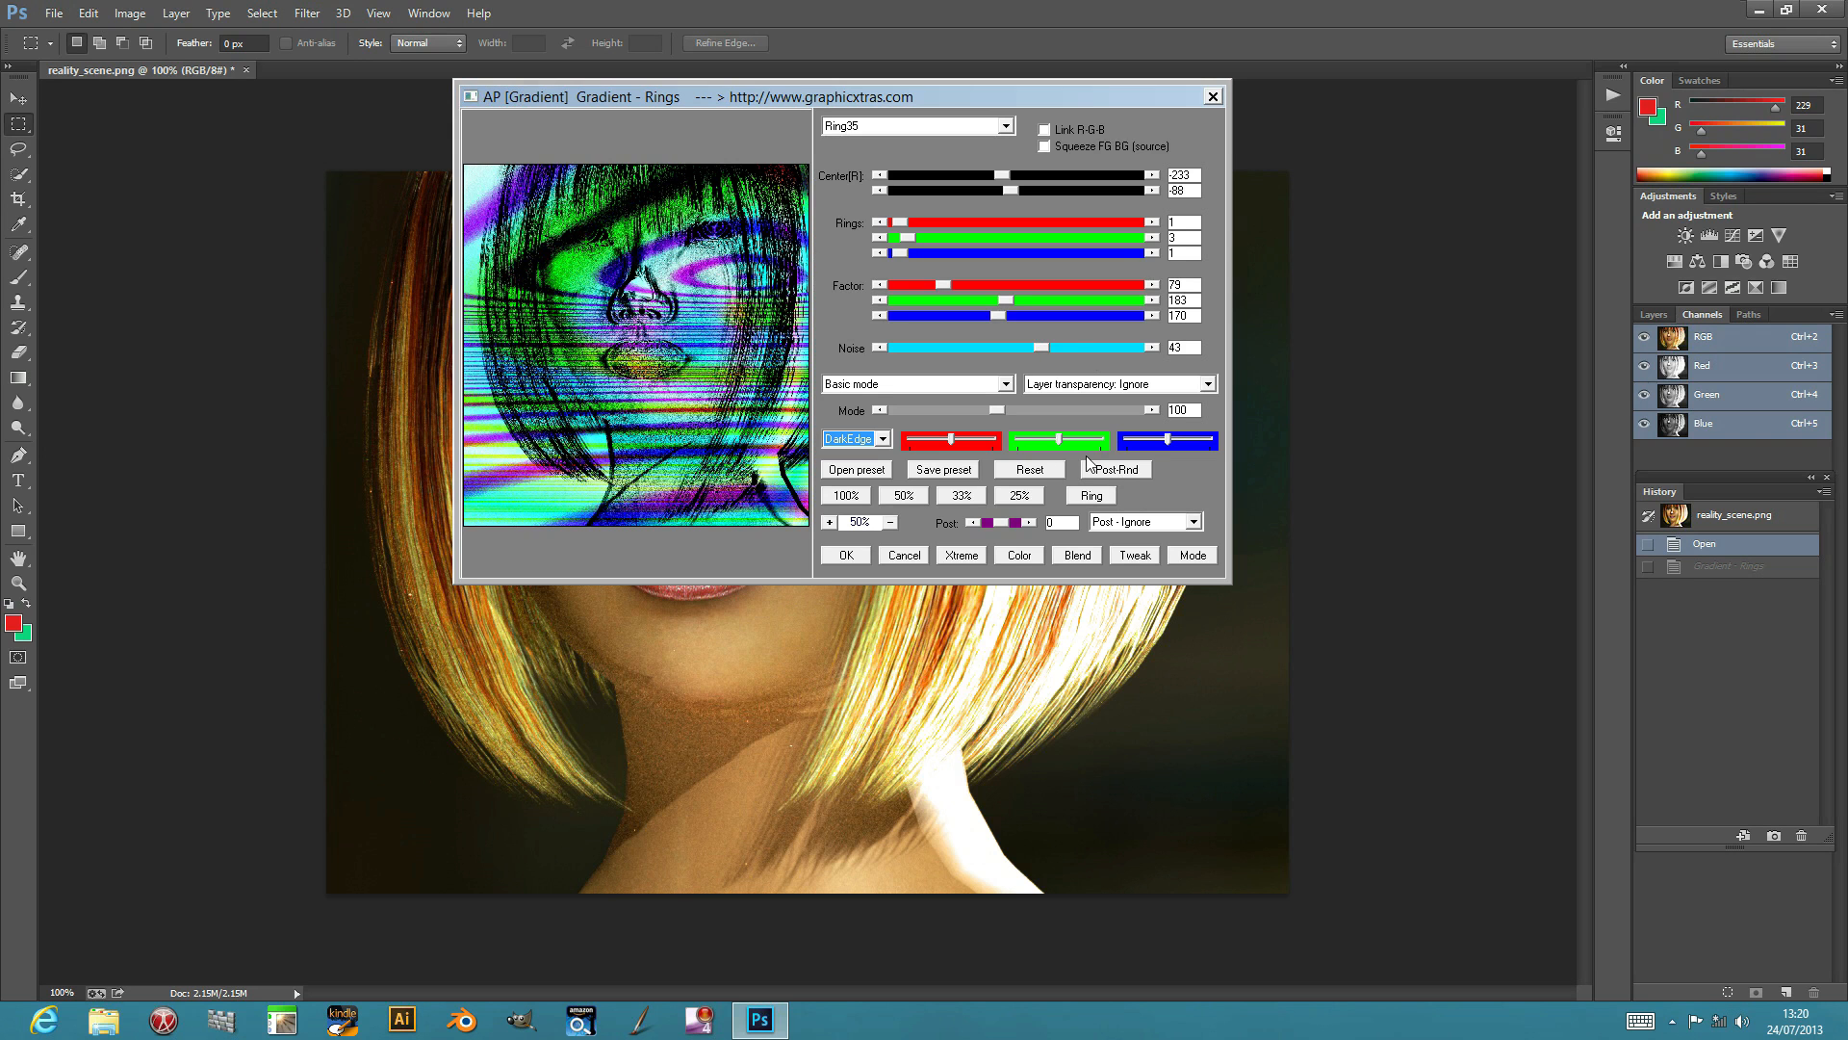
left_click(1191, 558)
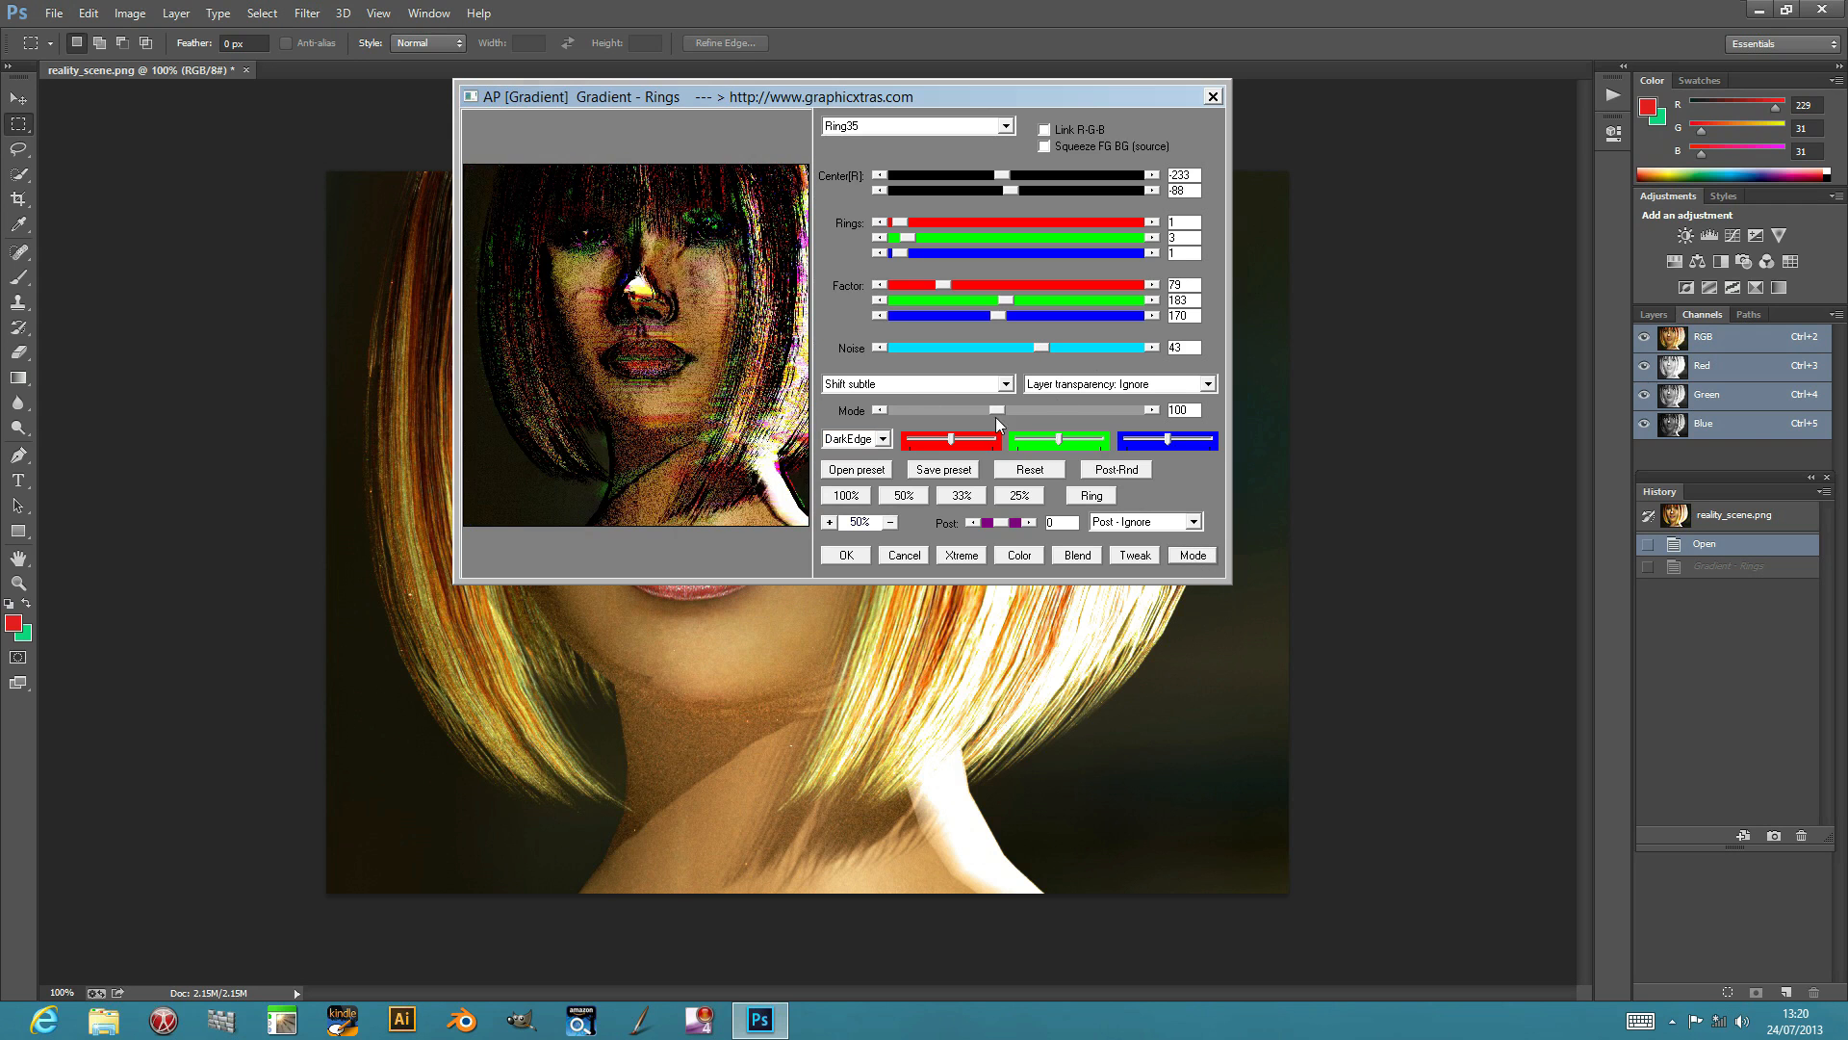
left_click(1192, 556)
left_click(1190, 556)
left_click(1190, 555)
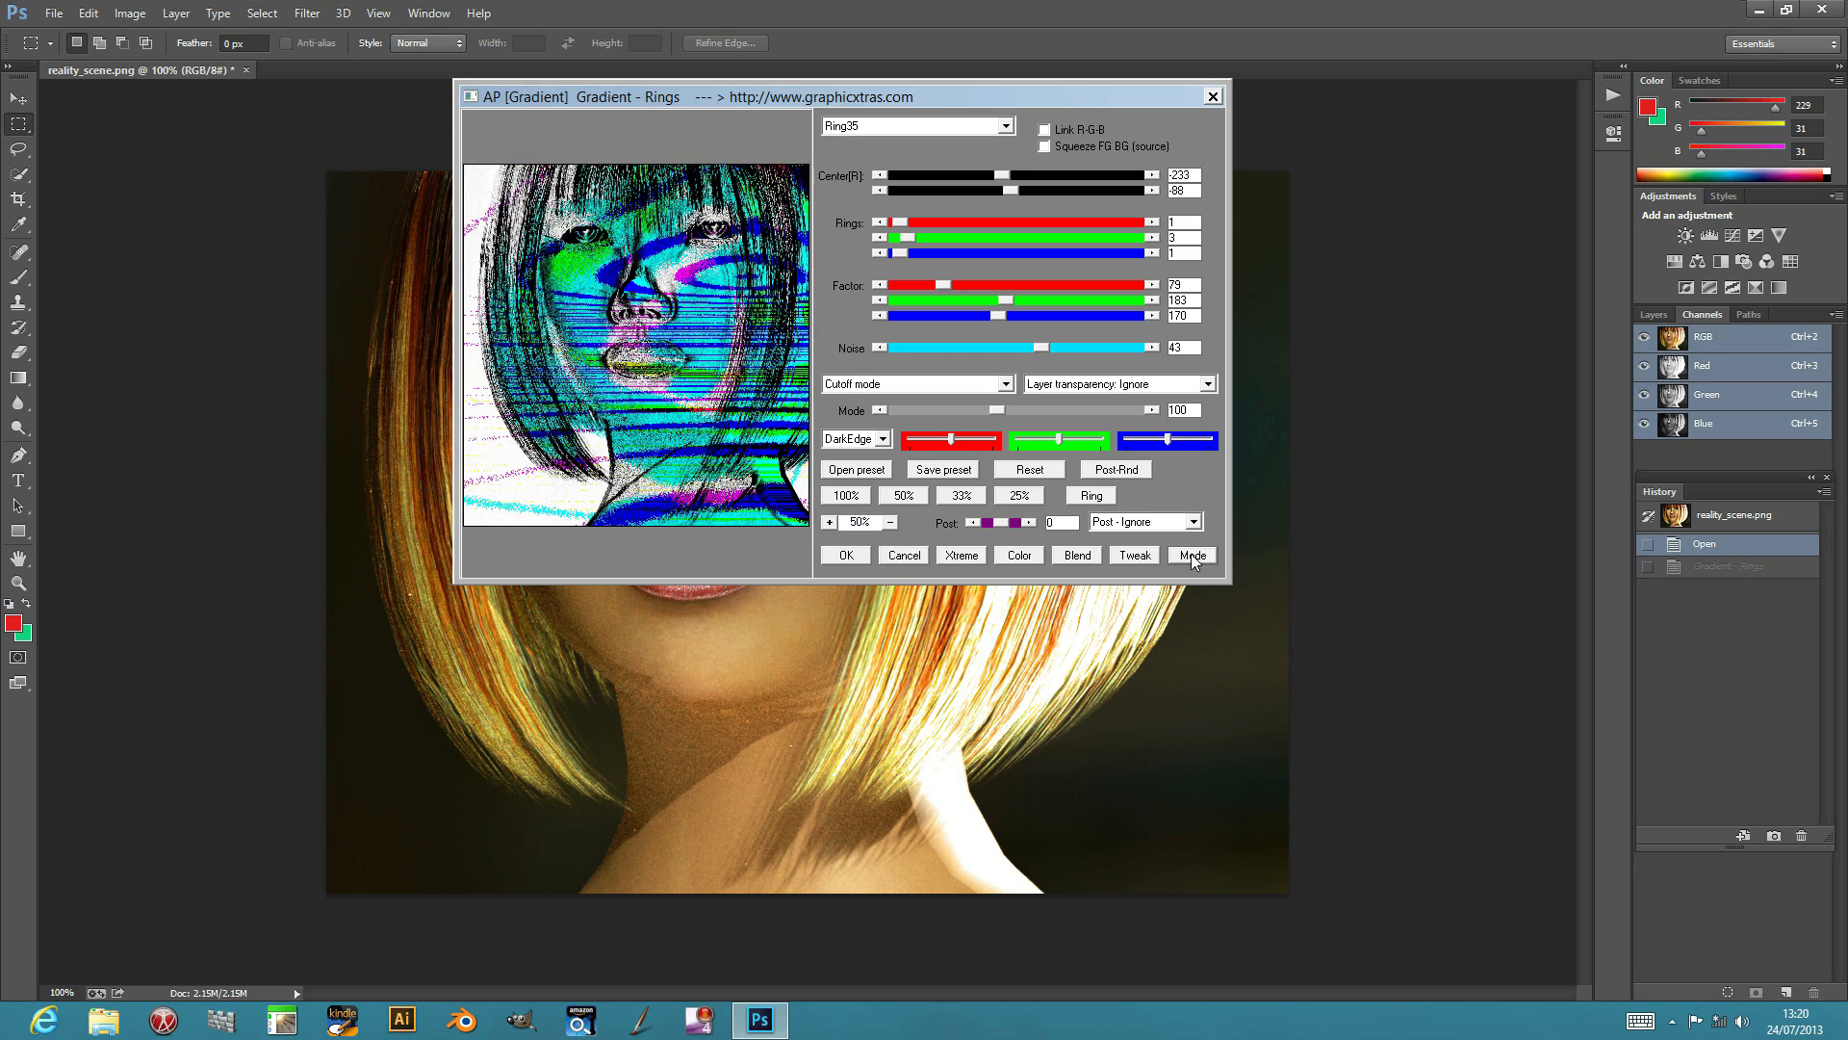
Randomize the center and Rings values several times with Tweak
left_click(1134, 556)
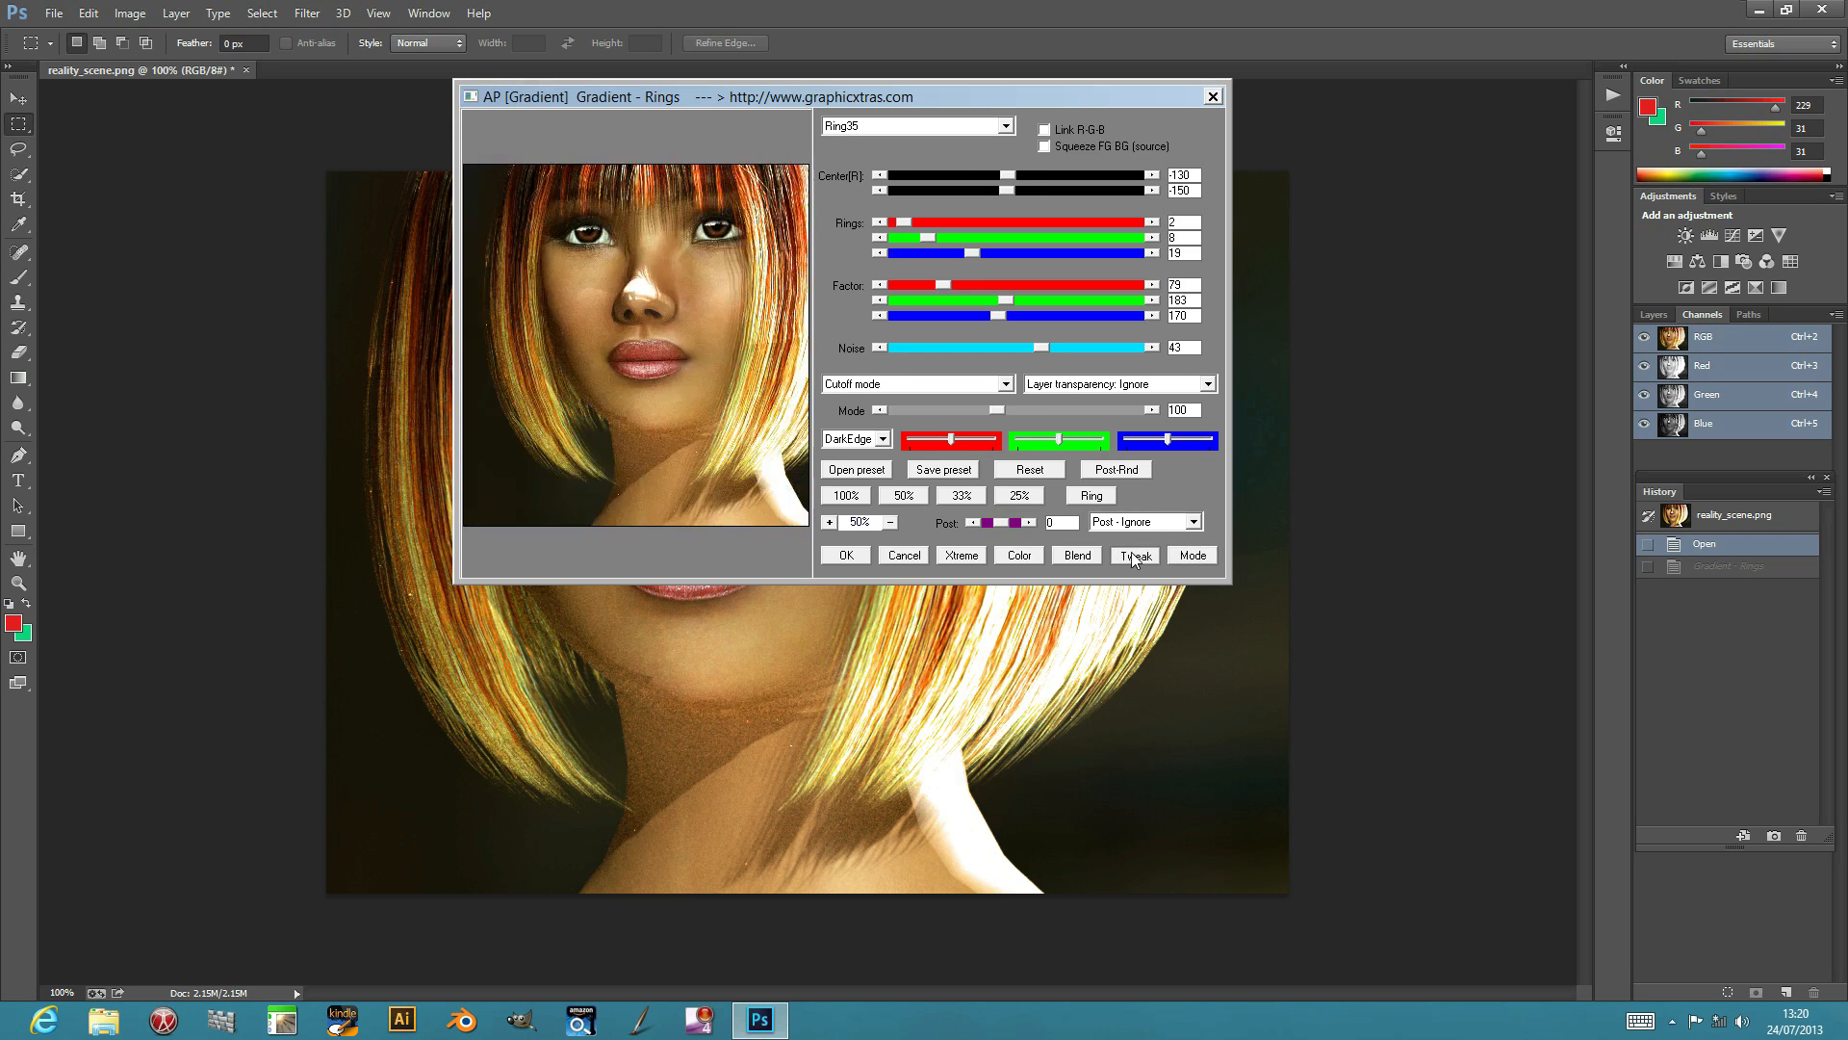
left_click(1133, 556)
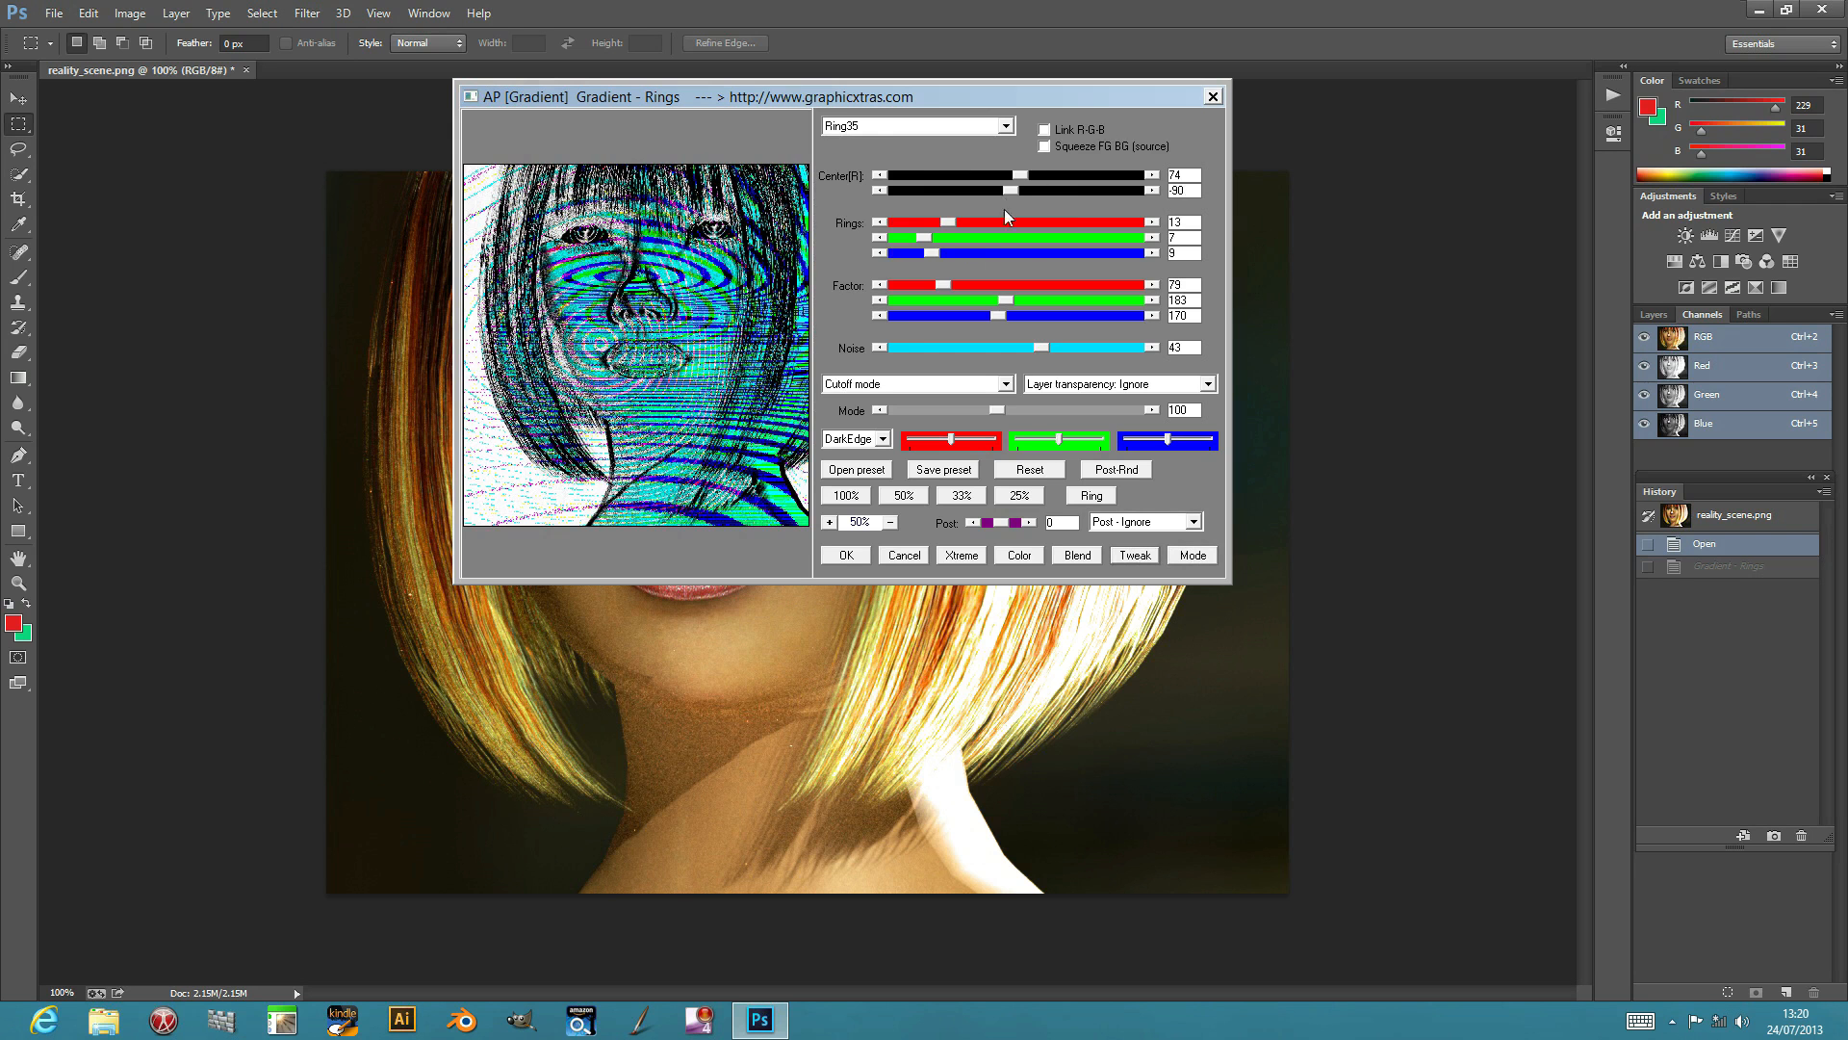
left_click(1132, 556)
left_click(1132, 557)
left_click(1131, 559)
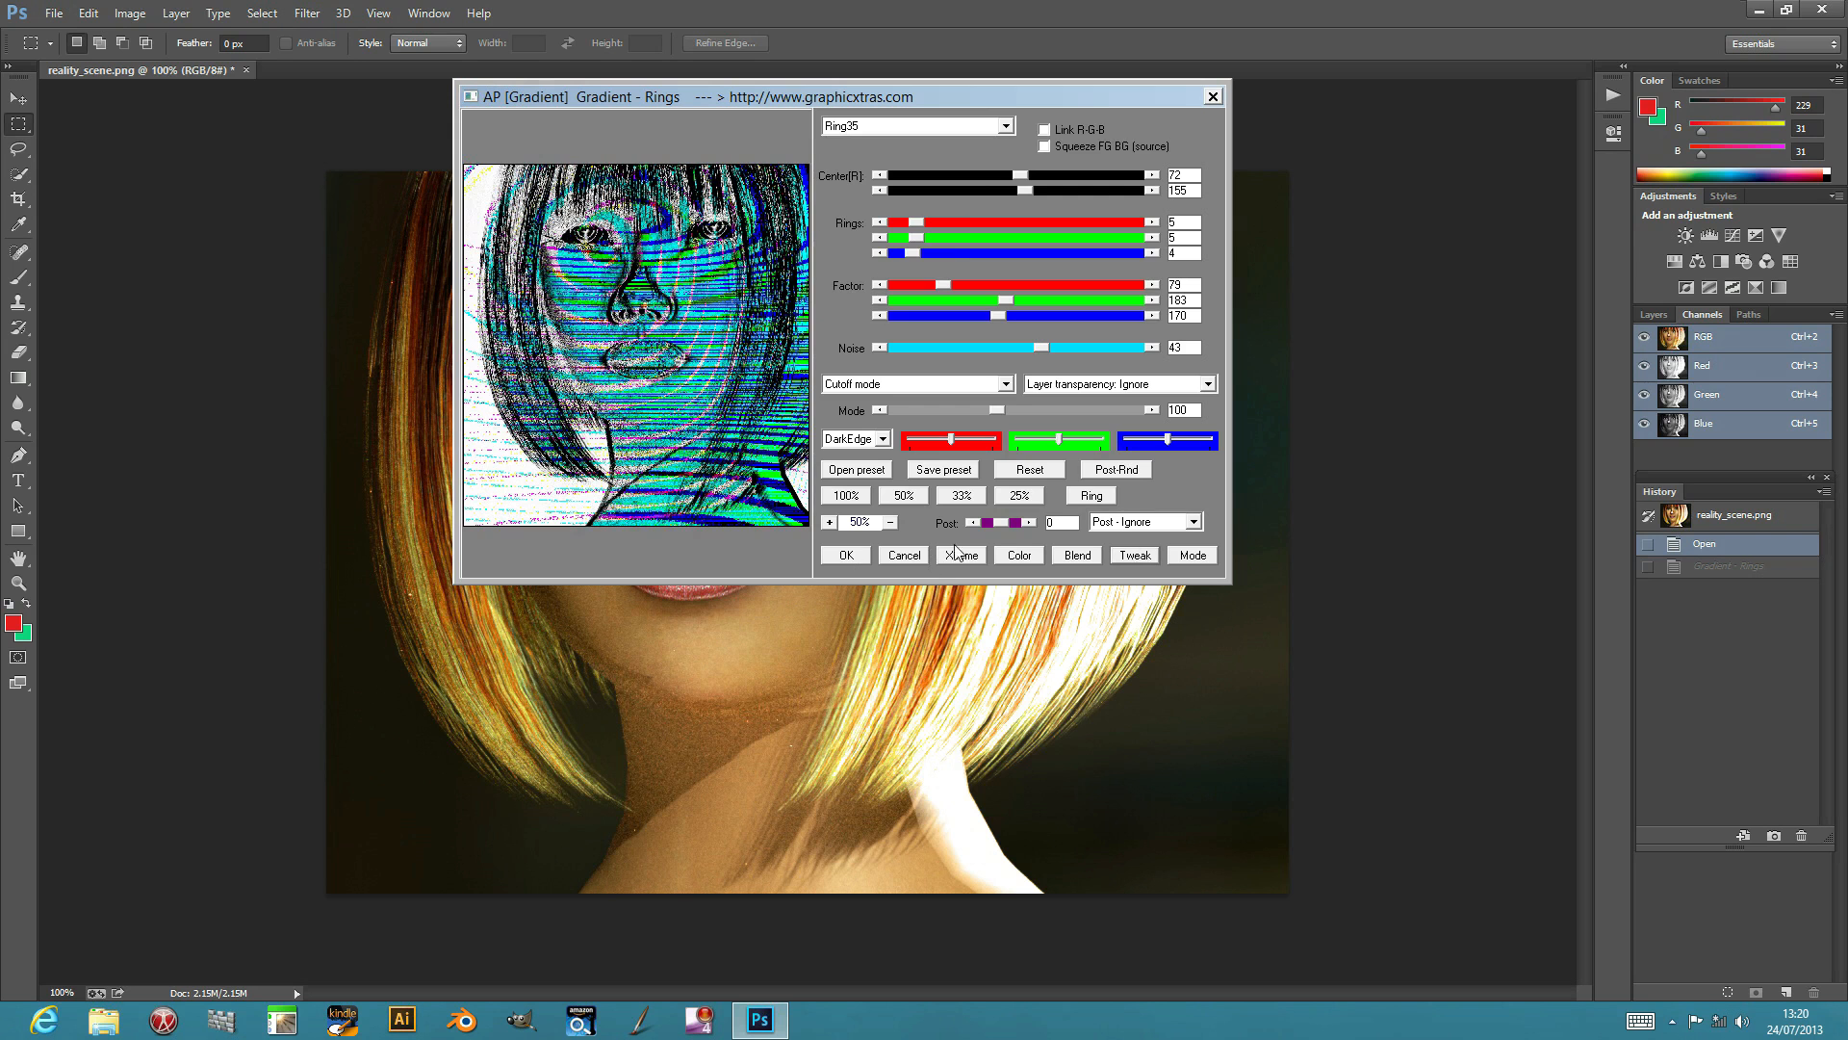
Reset the filter and apply a pink and magenta ring gradient found by repeated Xtreme randomization
left_click(1047, 479)
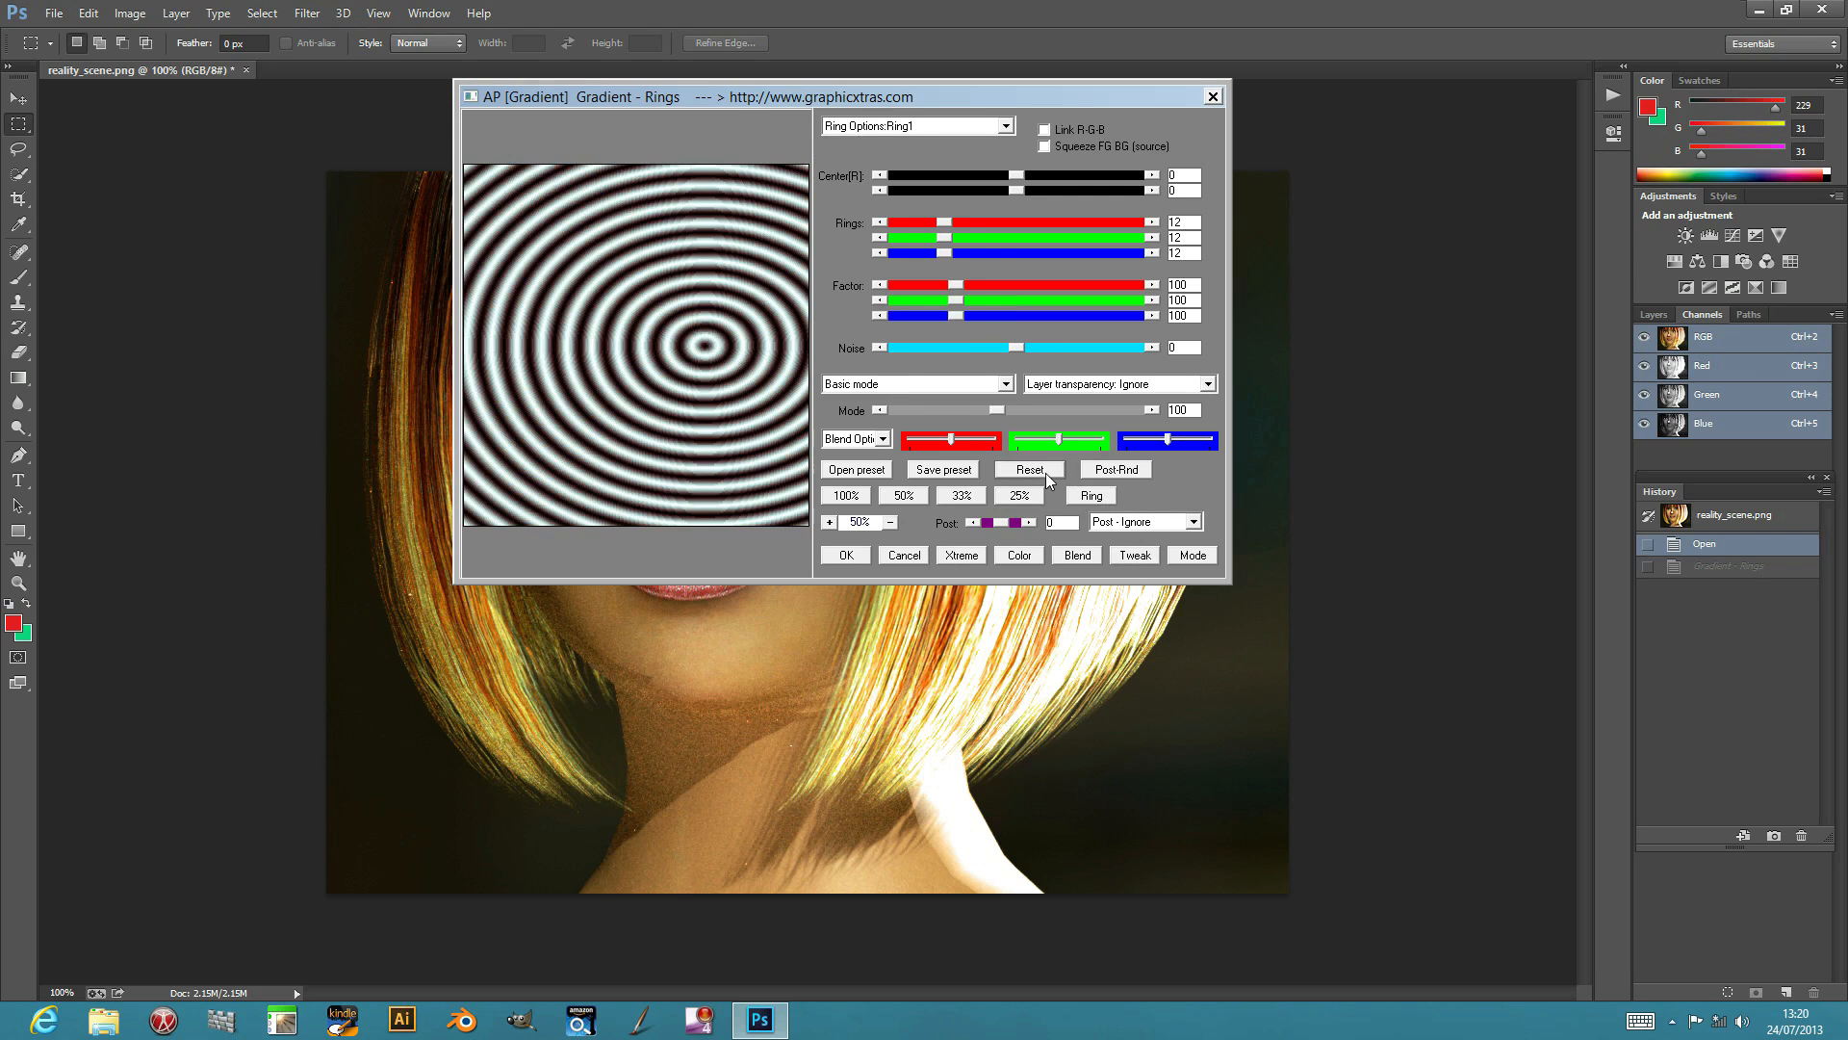
left_click(950, 557)
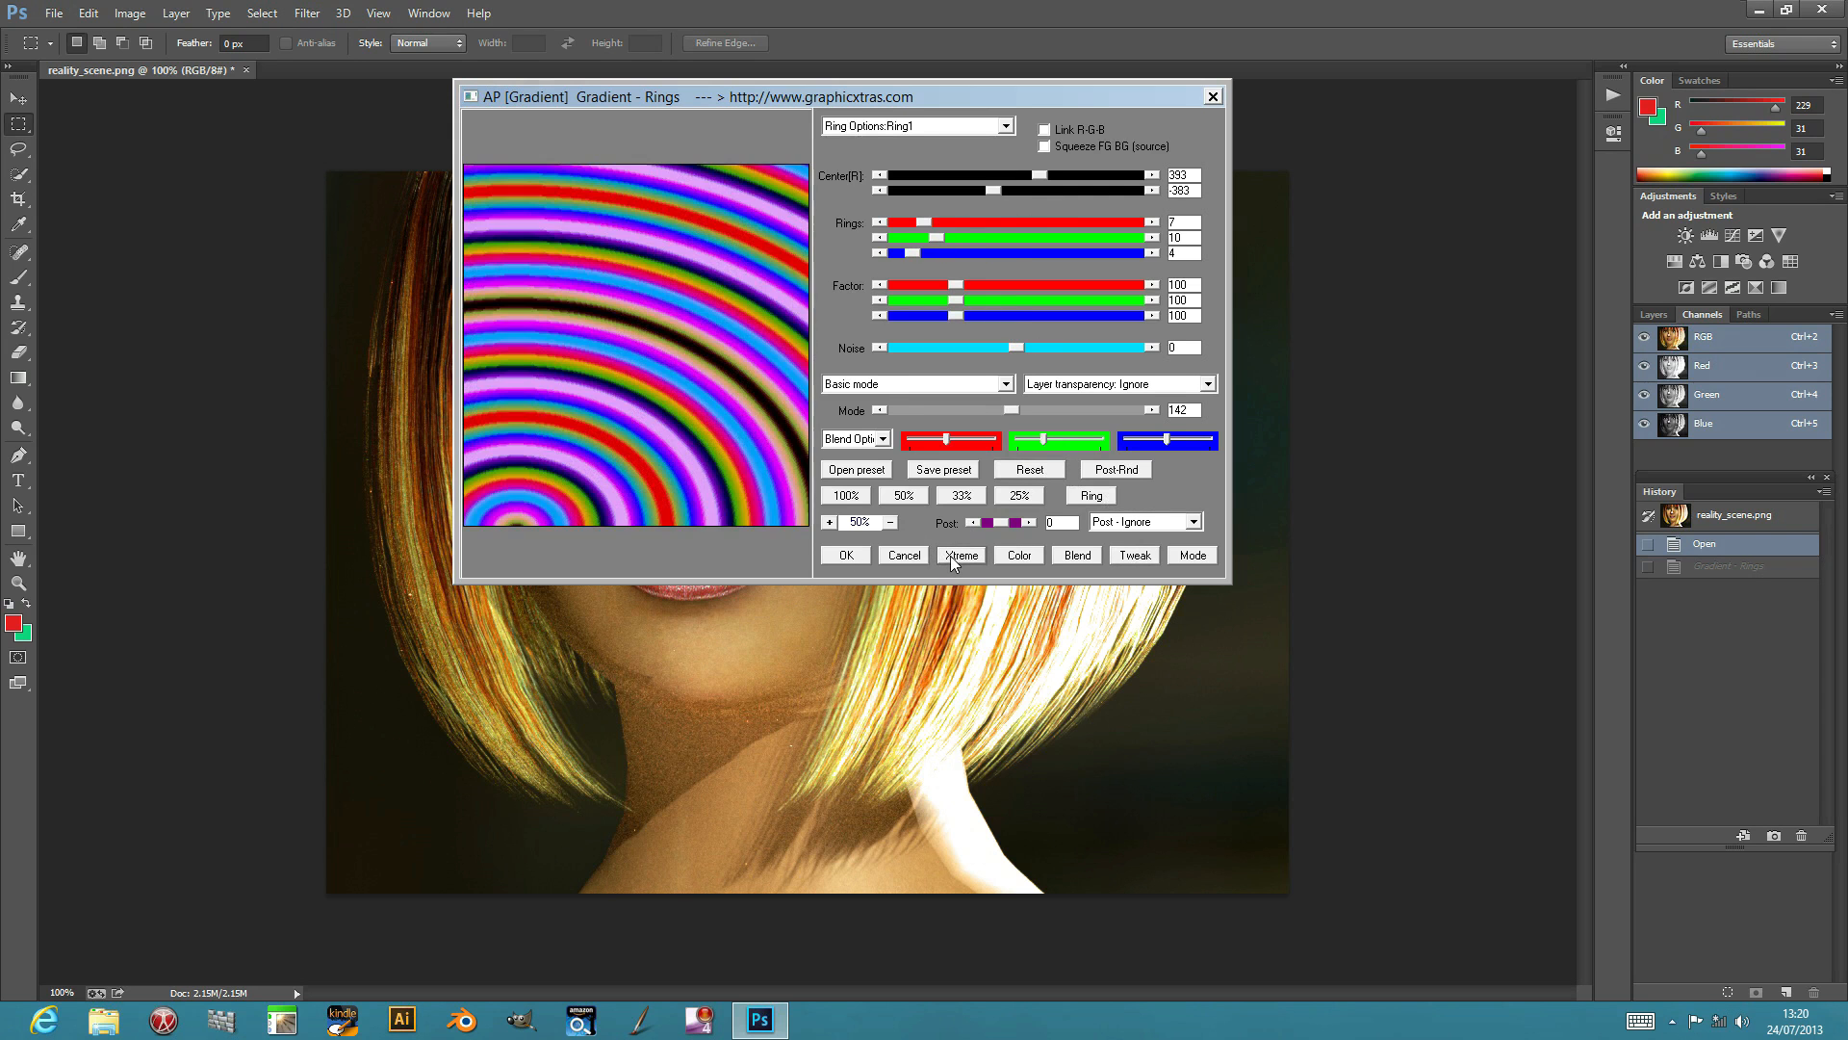
left_click(950, 556)
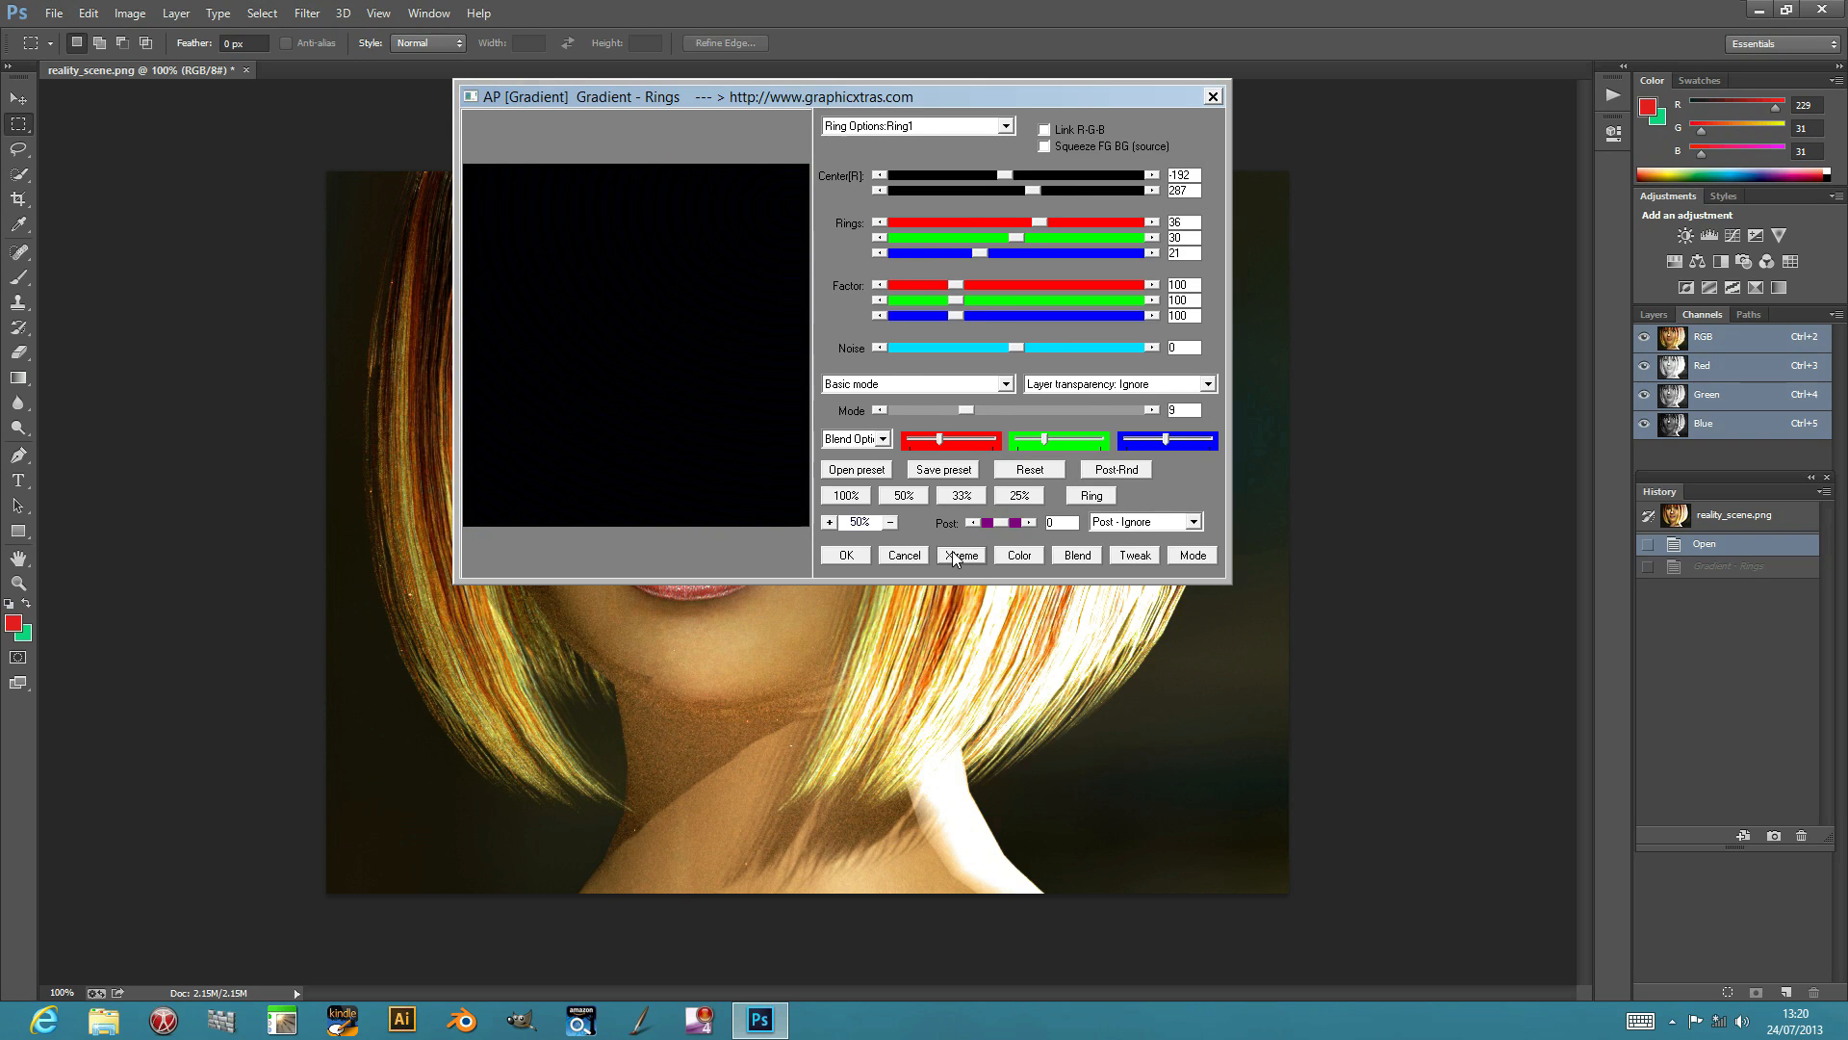
left_click(954, 558)
left_click(954, 558)
left_click(953, 559)
left_click(954, 559)
left_click(954, 558)
left_click(954, 558)
left_click(954, 558)
left_click(956, 558)
left_click(956, 558)
left_click(956, 558)
left_click(956, 559)
left_click(956, 558)
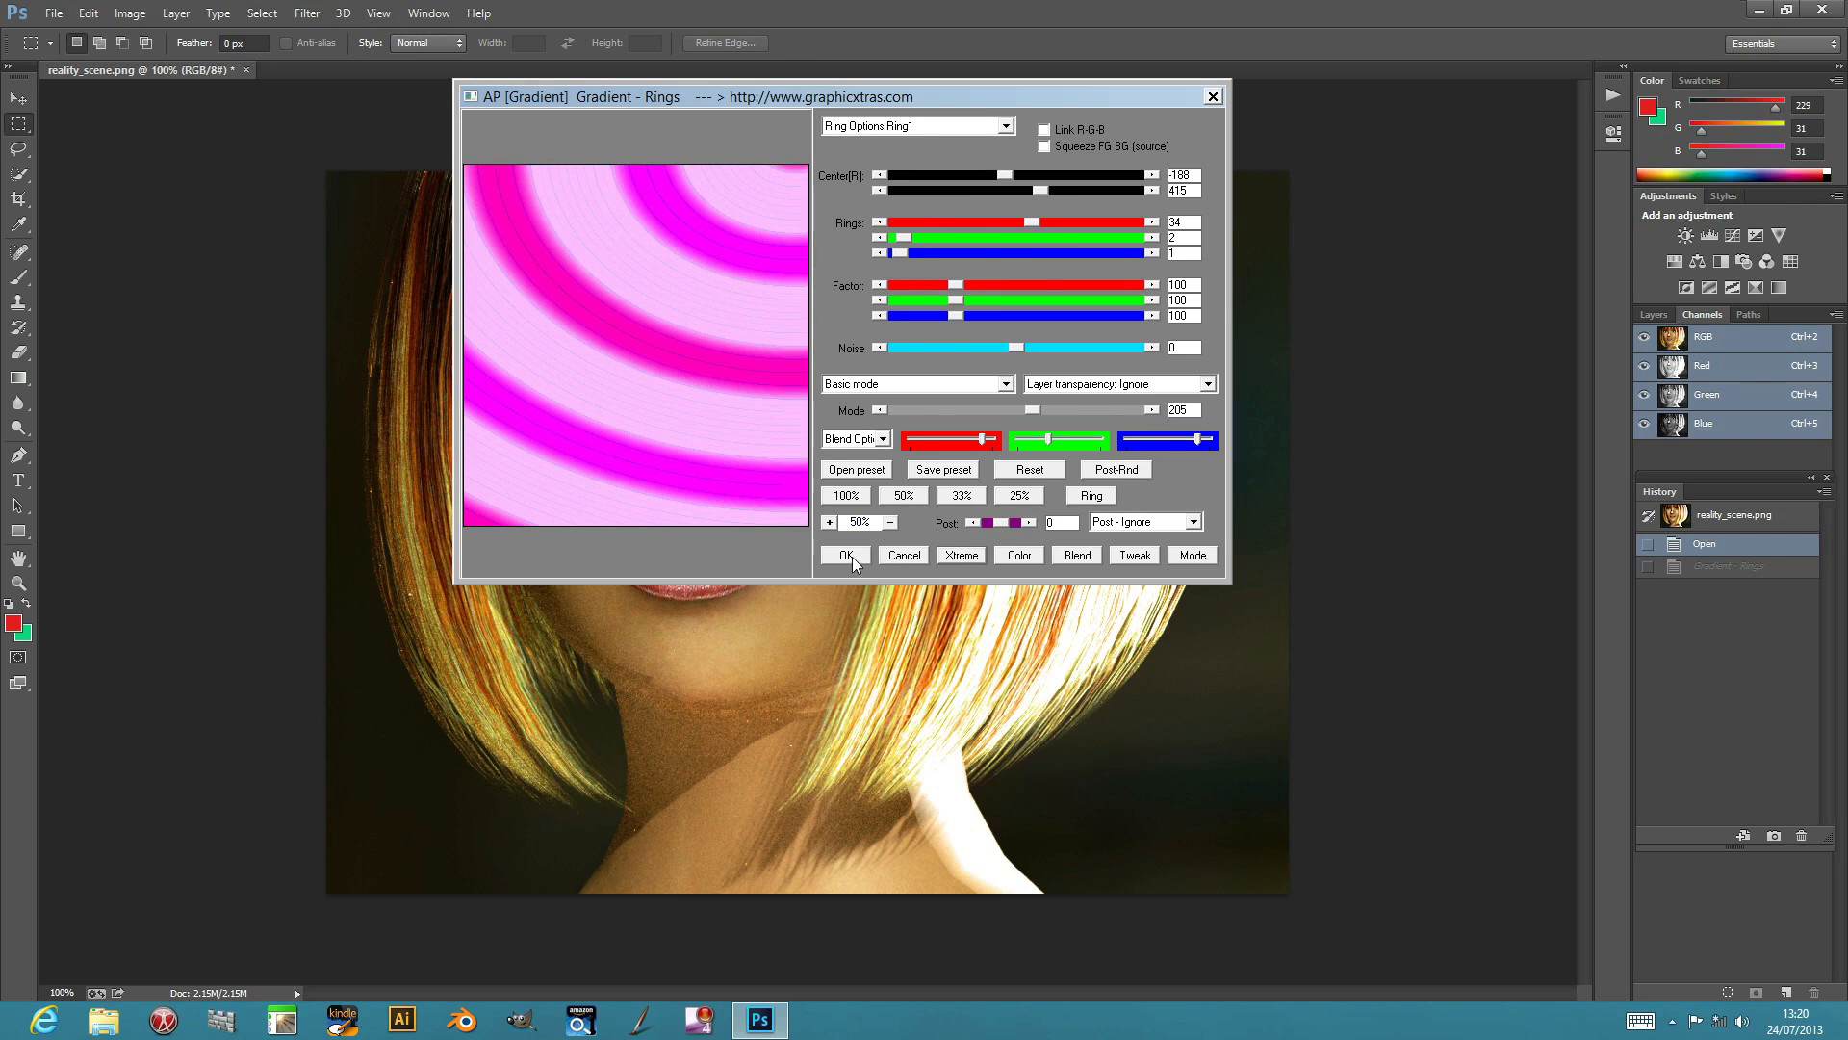
left_click(849, 557)
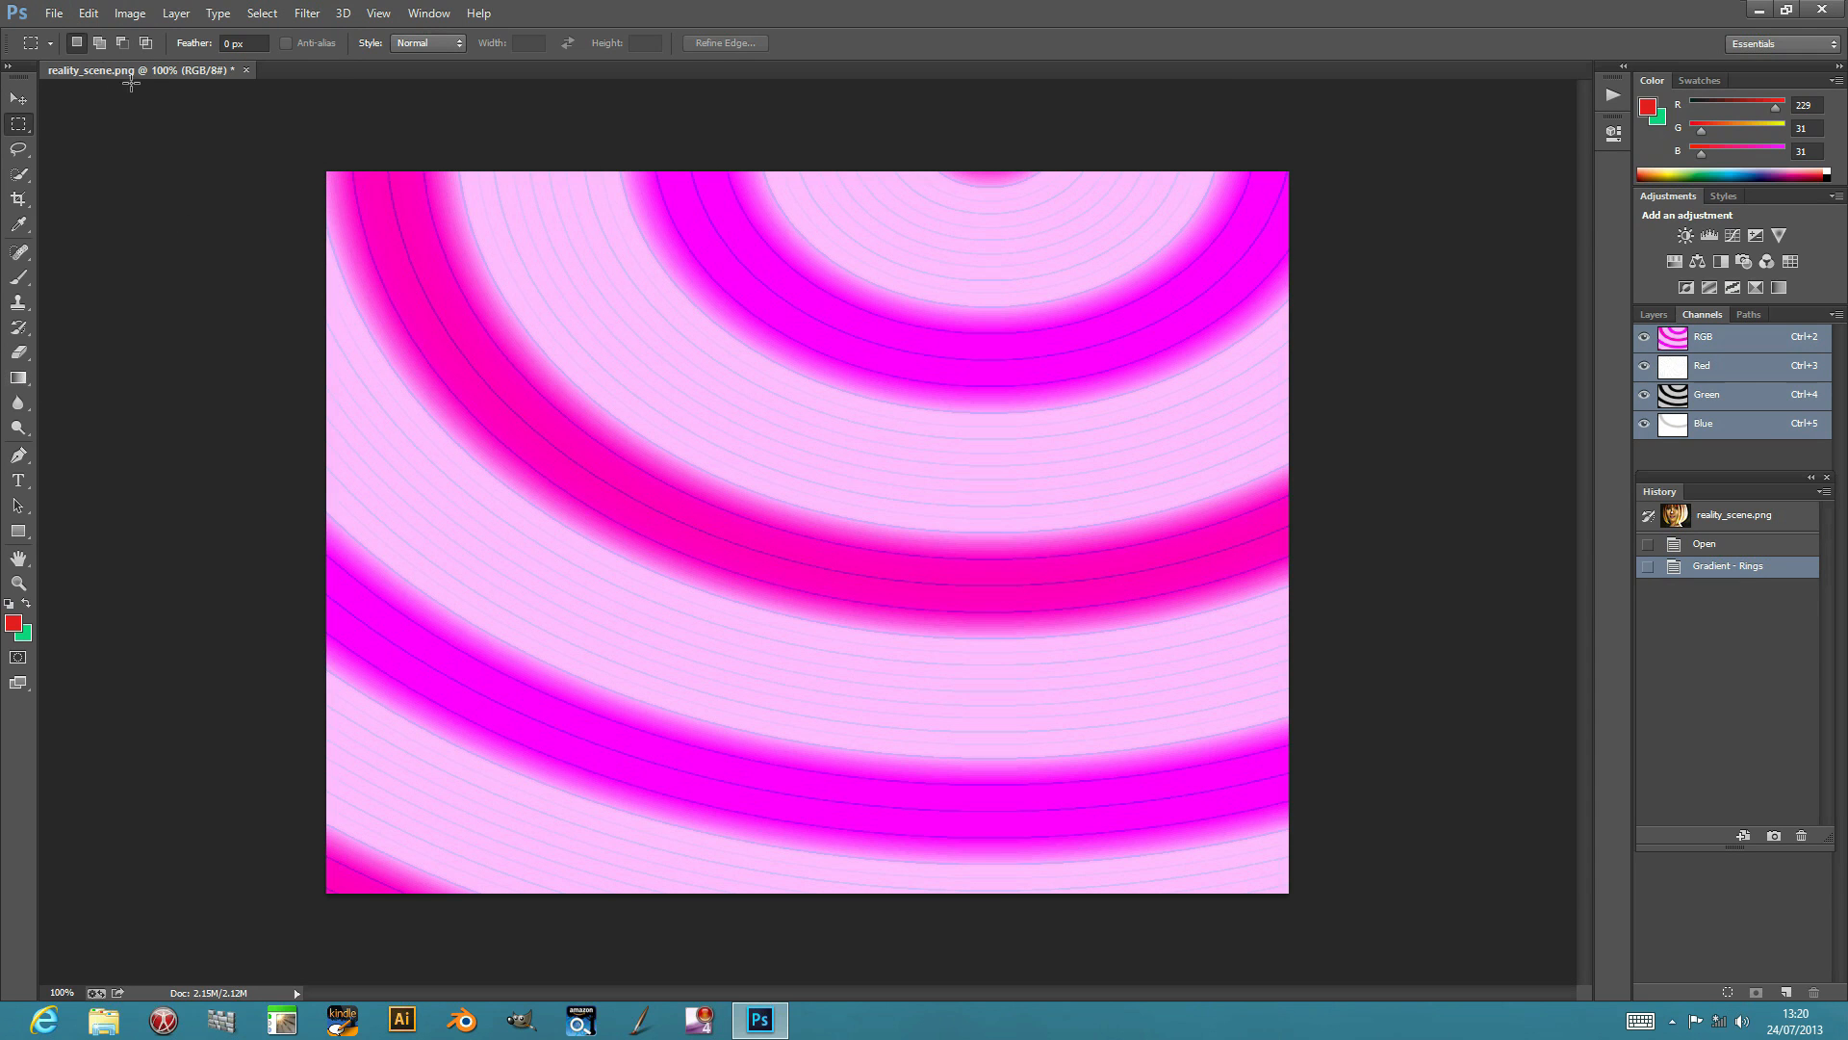
Undo the applied ring gradient and reopen the Gradient - Rings filter with its settings reset
left_click(89, 13)
left_click(125, 34)
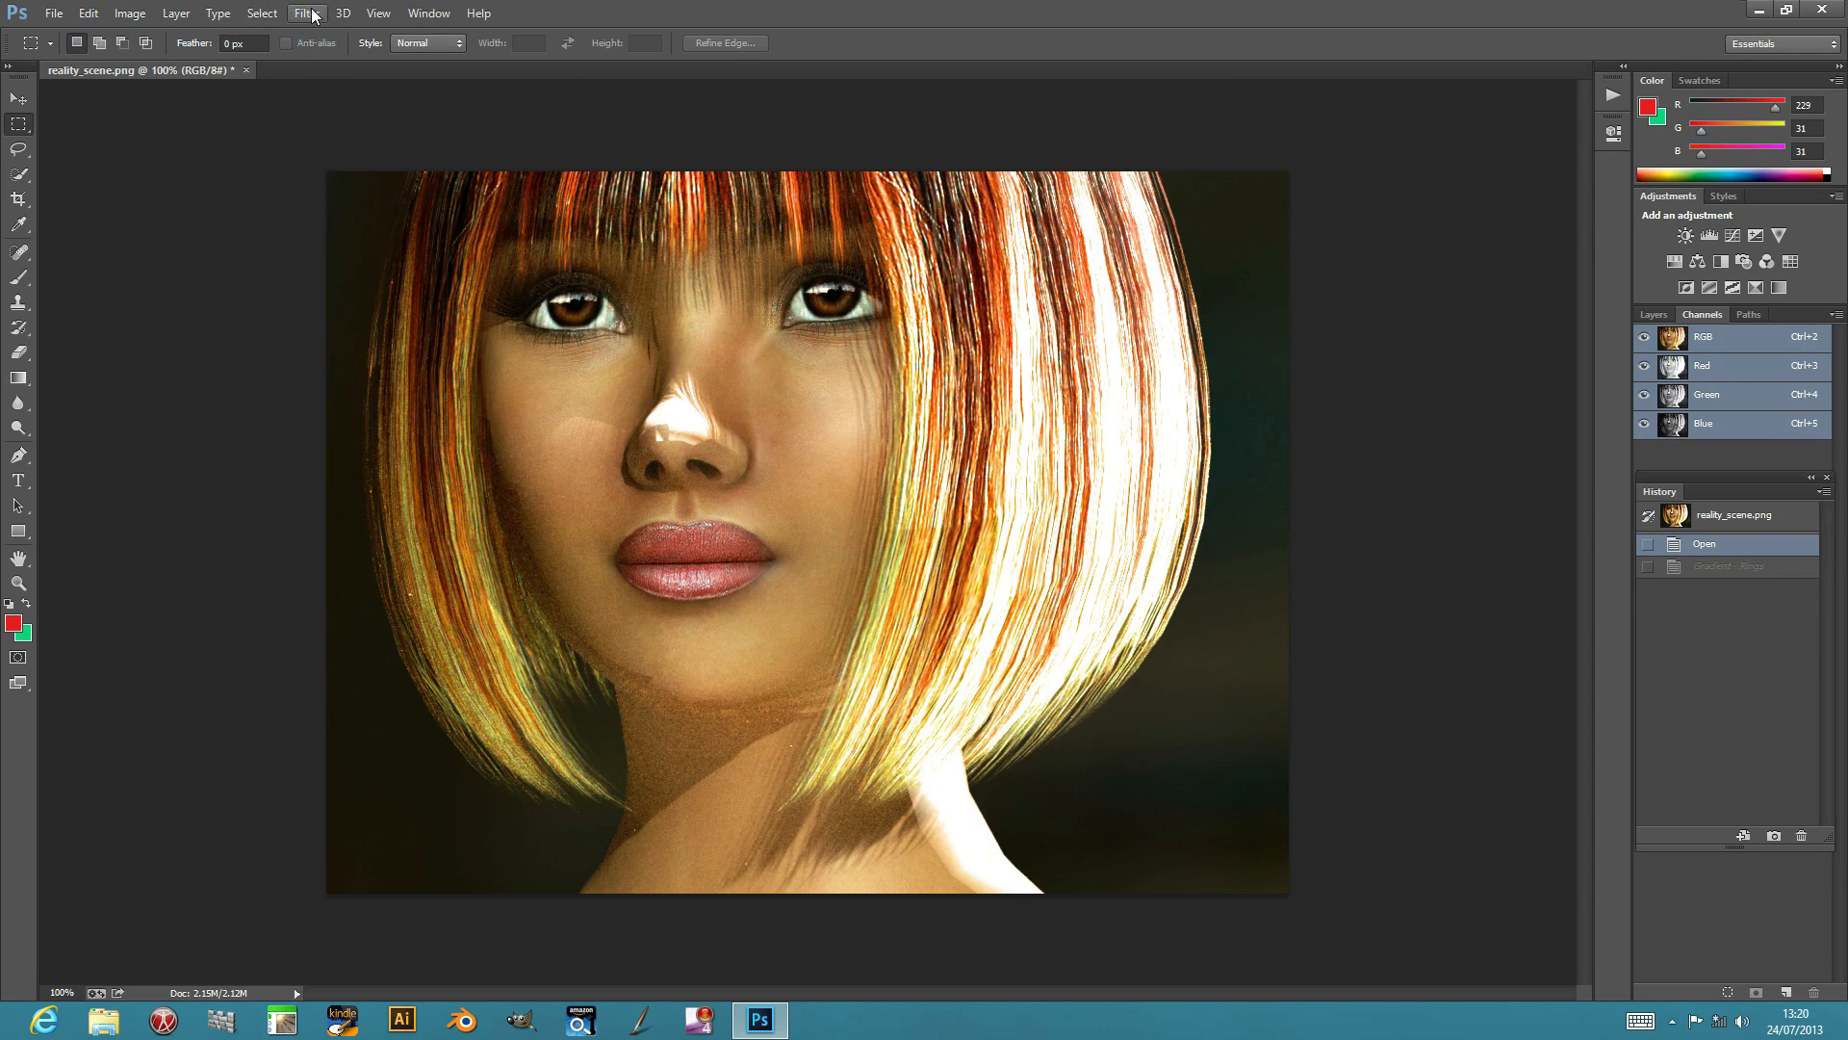
left_click(308, 13)
mouse_move(389, 491)
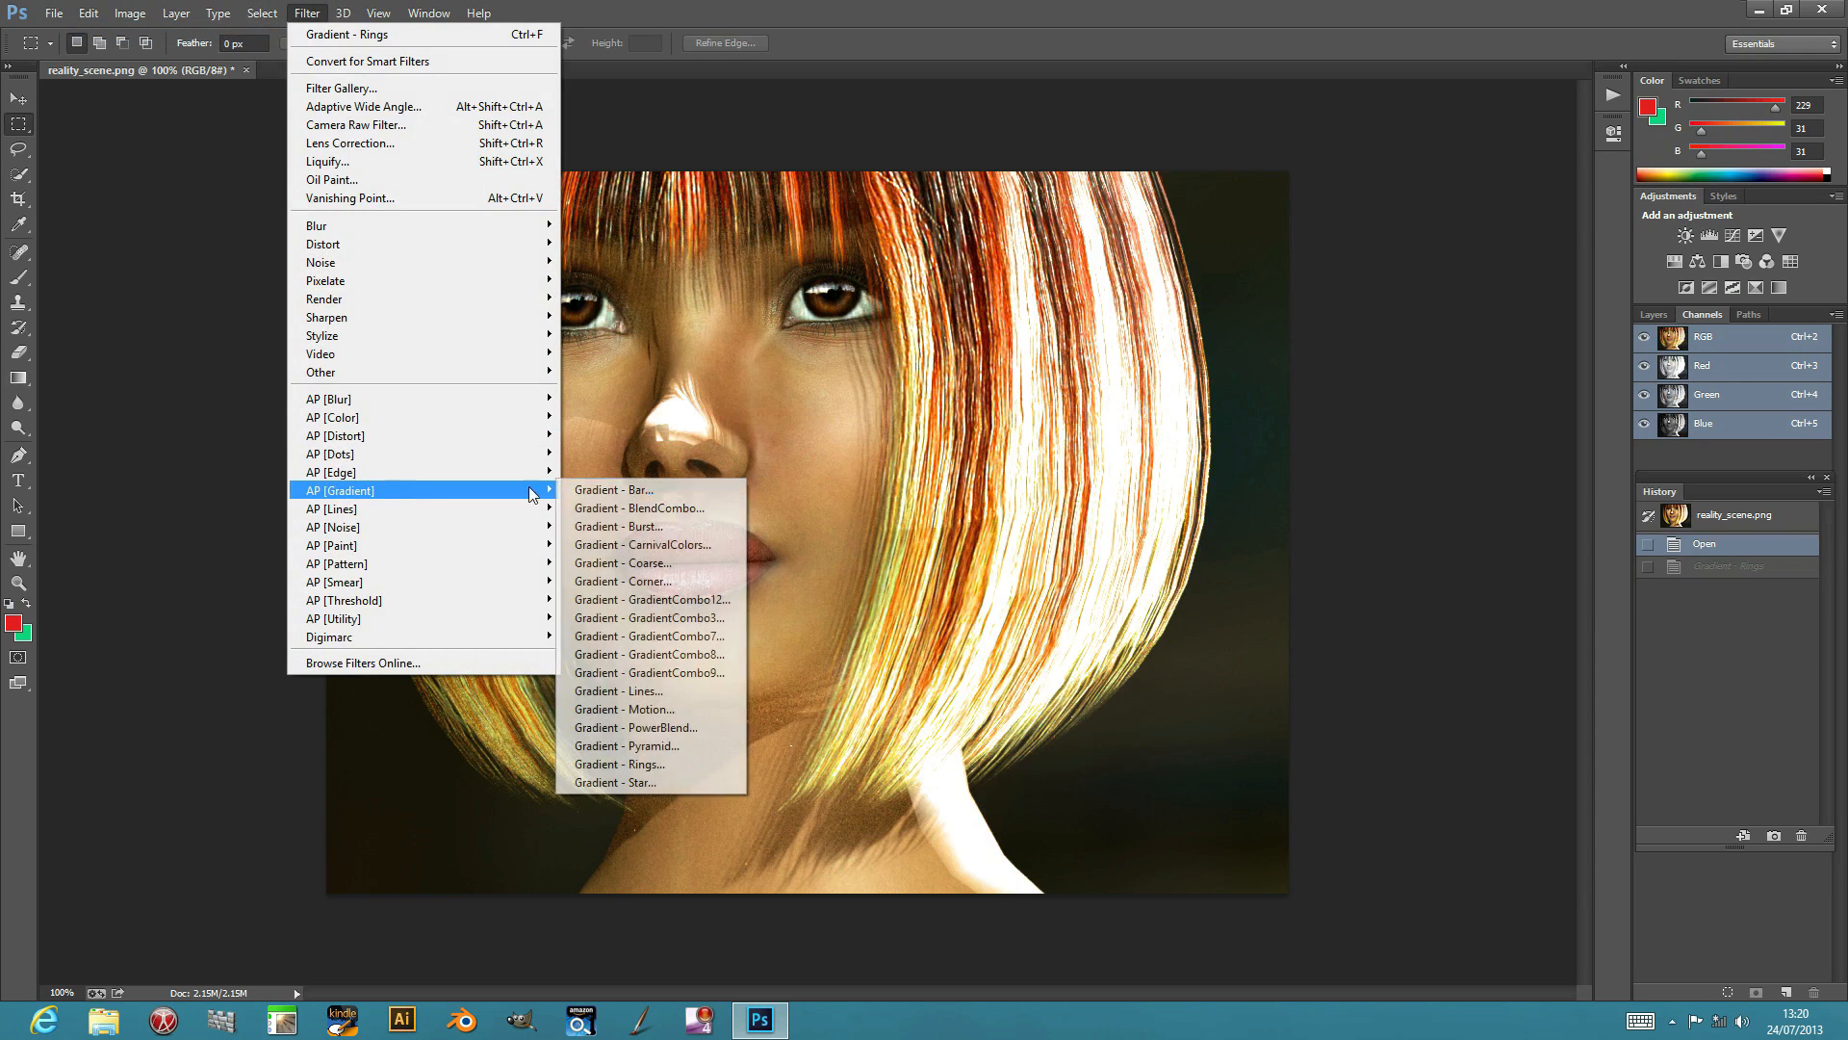
left_click(651, 763)
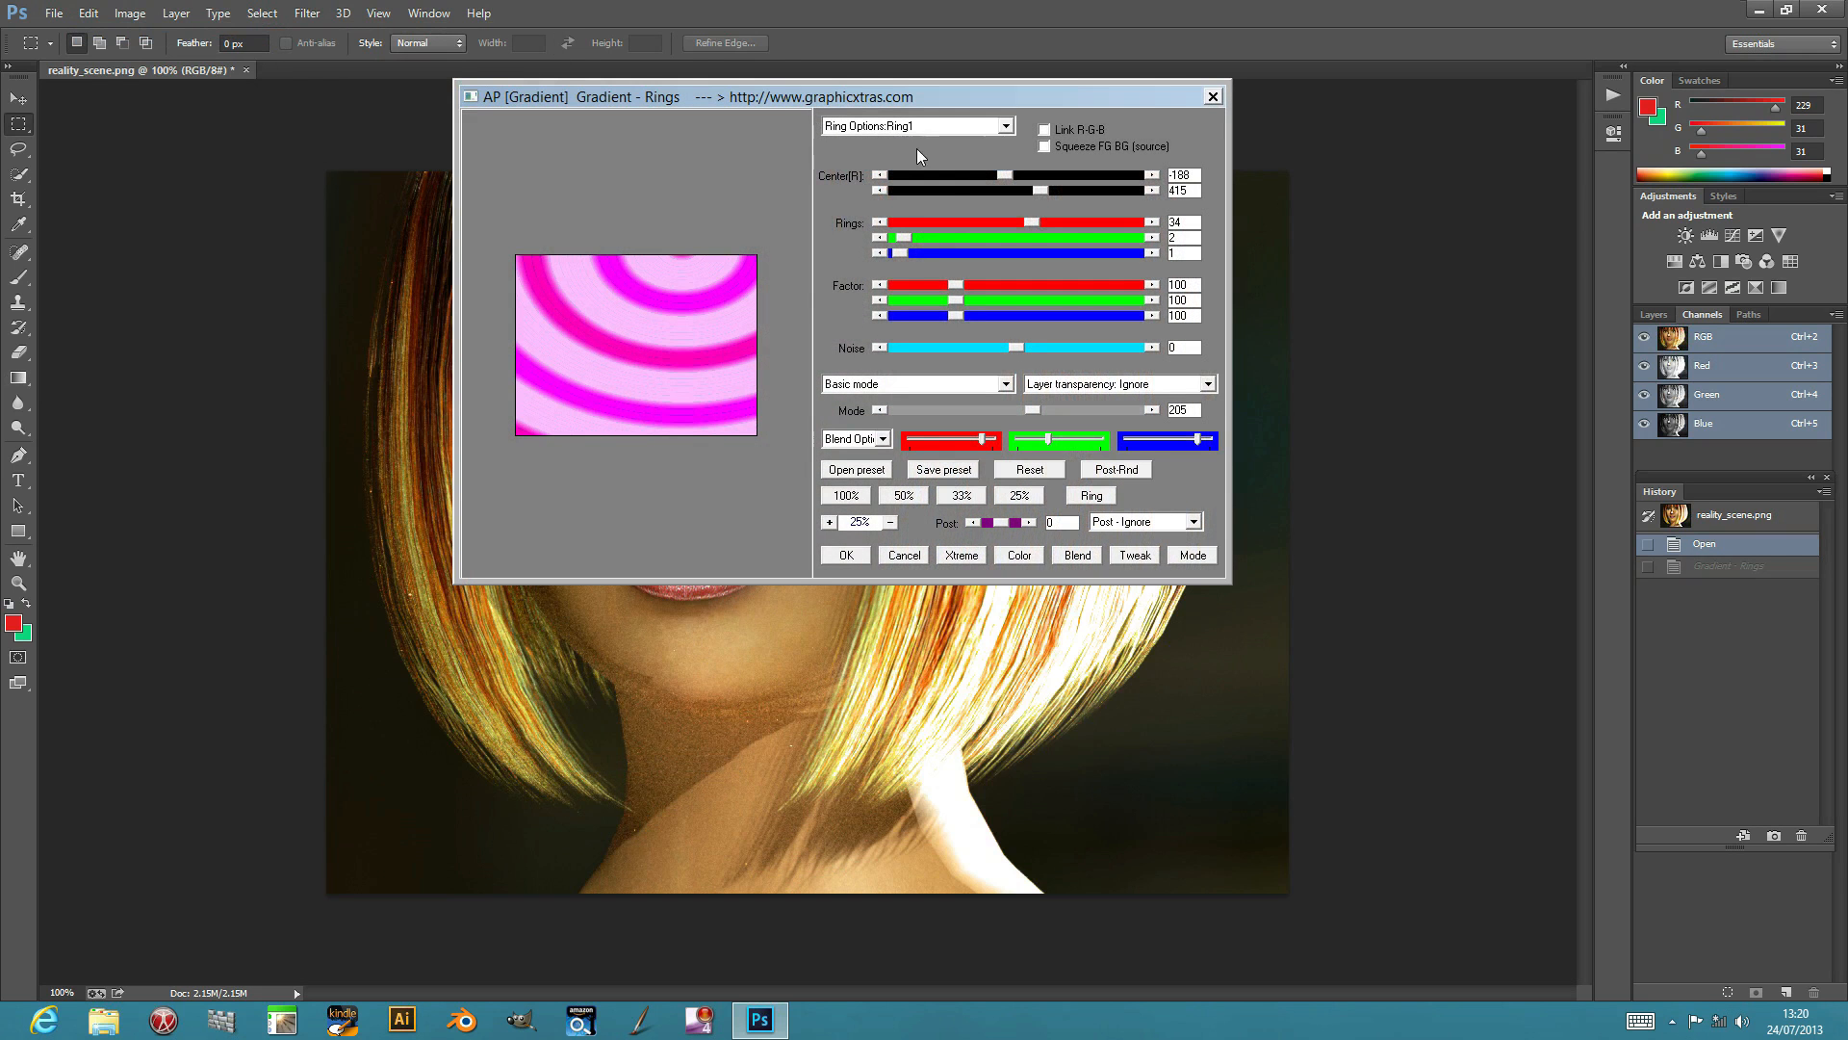
left_click(1030, 469)
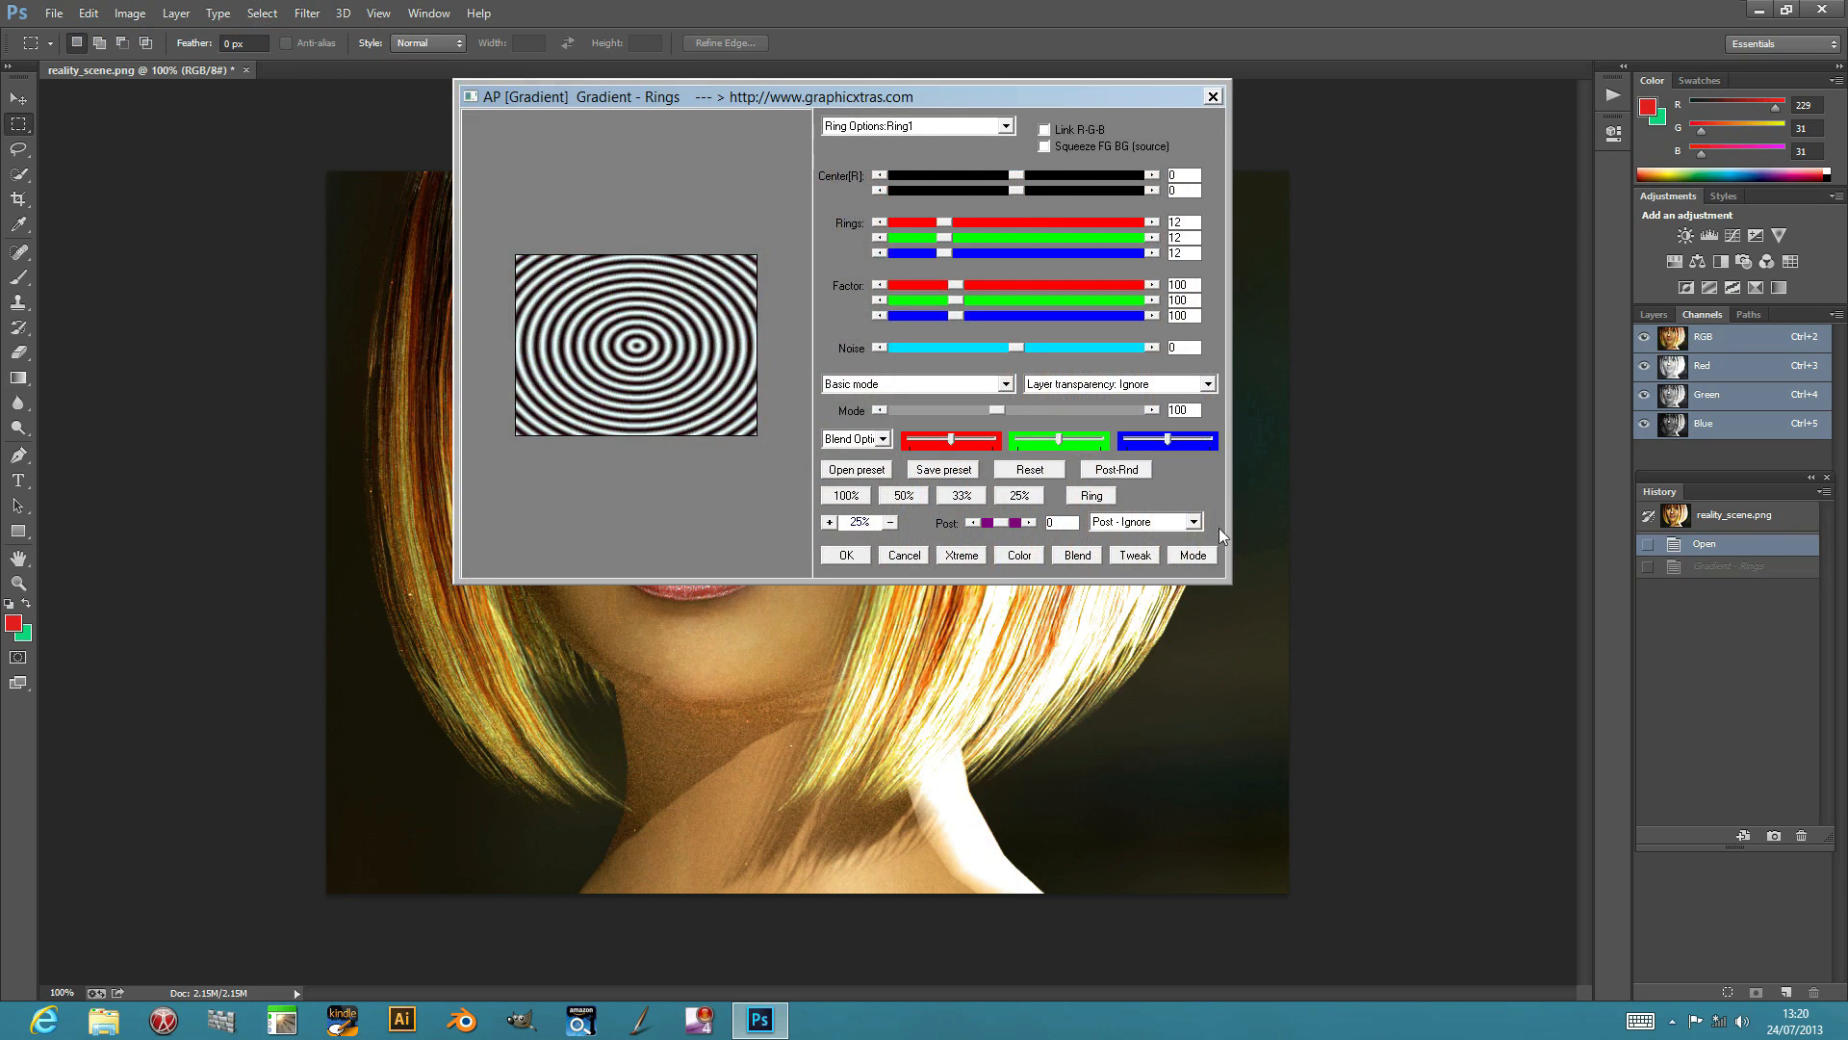
Try a series of random ring types and select Ring59
left_click(1093, 499)
left_click(1094, 499)
left_click(1094, 500)
left_click(1095, 501)
left_click(1095, 500)
left_click(1094, 500)
left_click(1096, 501)
left_click(1097, 501)
left_click(1098, 500)
left_click(920, 127)
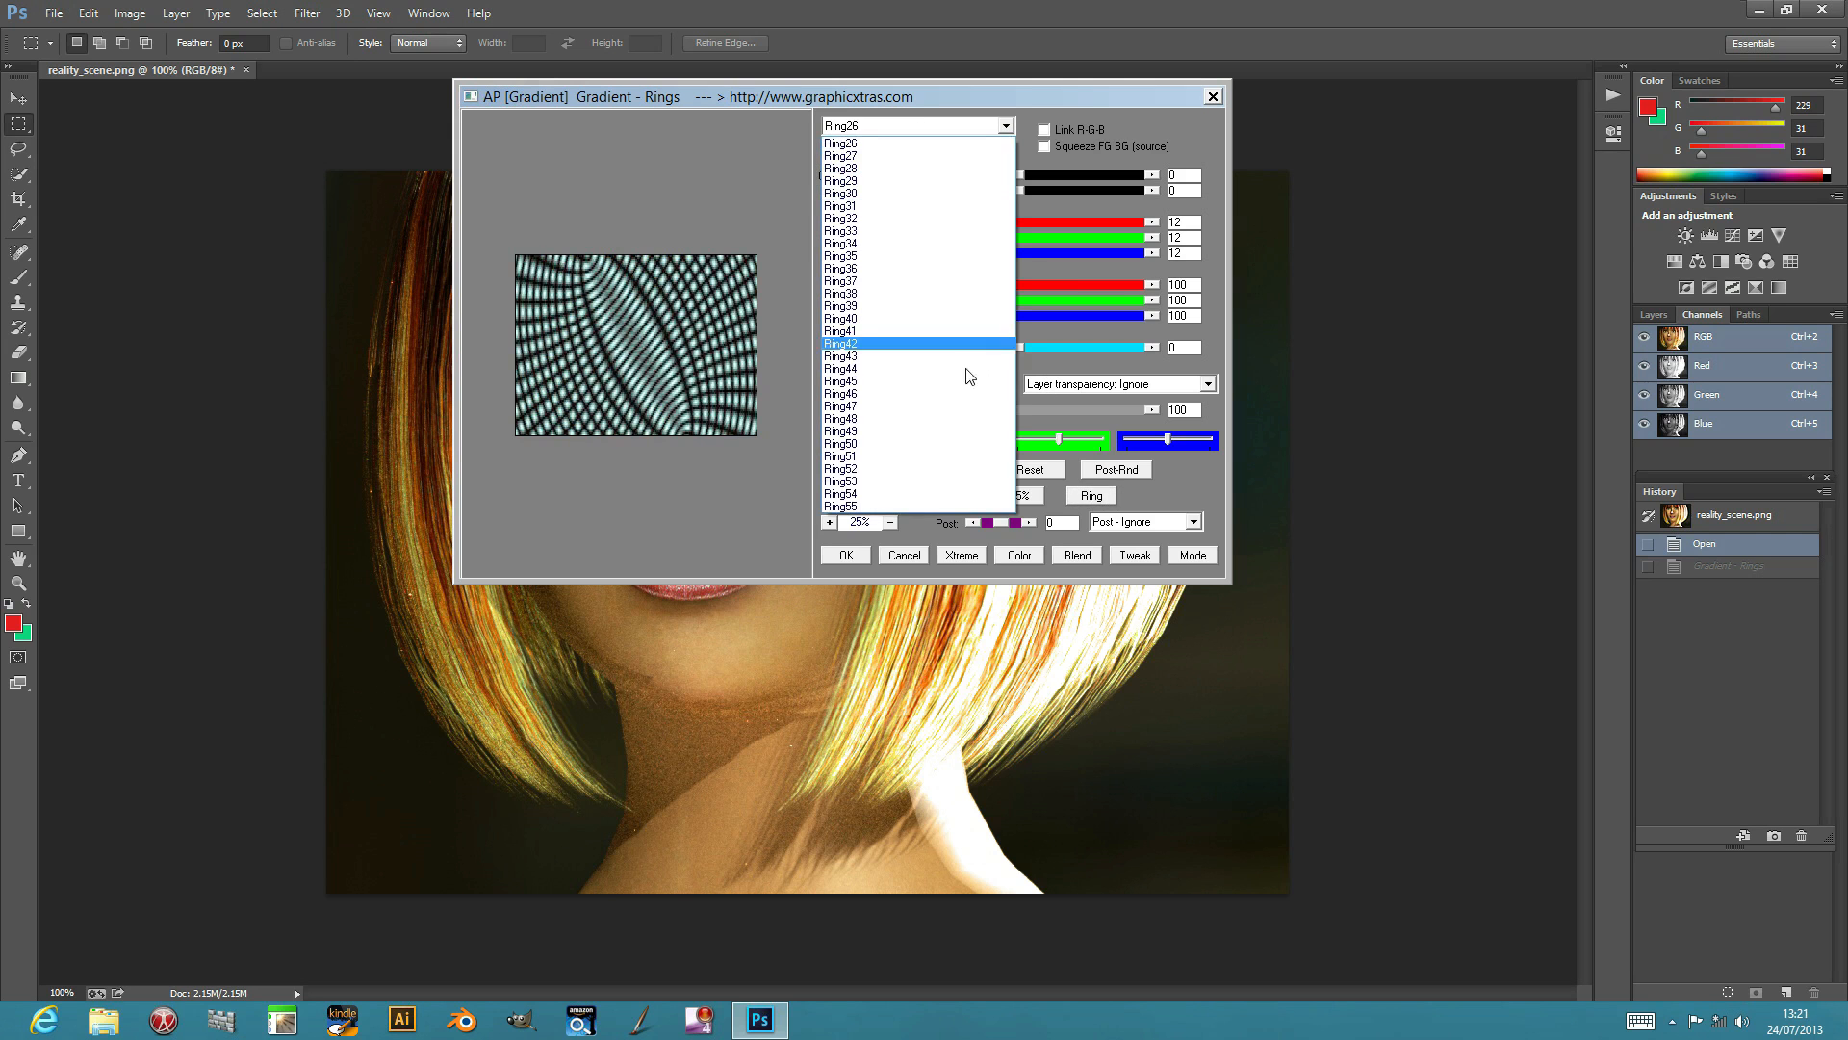
left_click(886, 507)
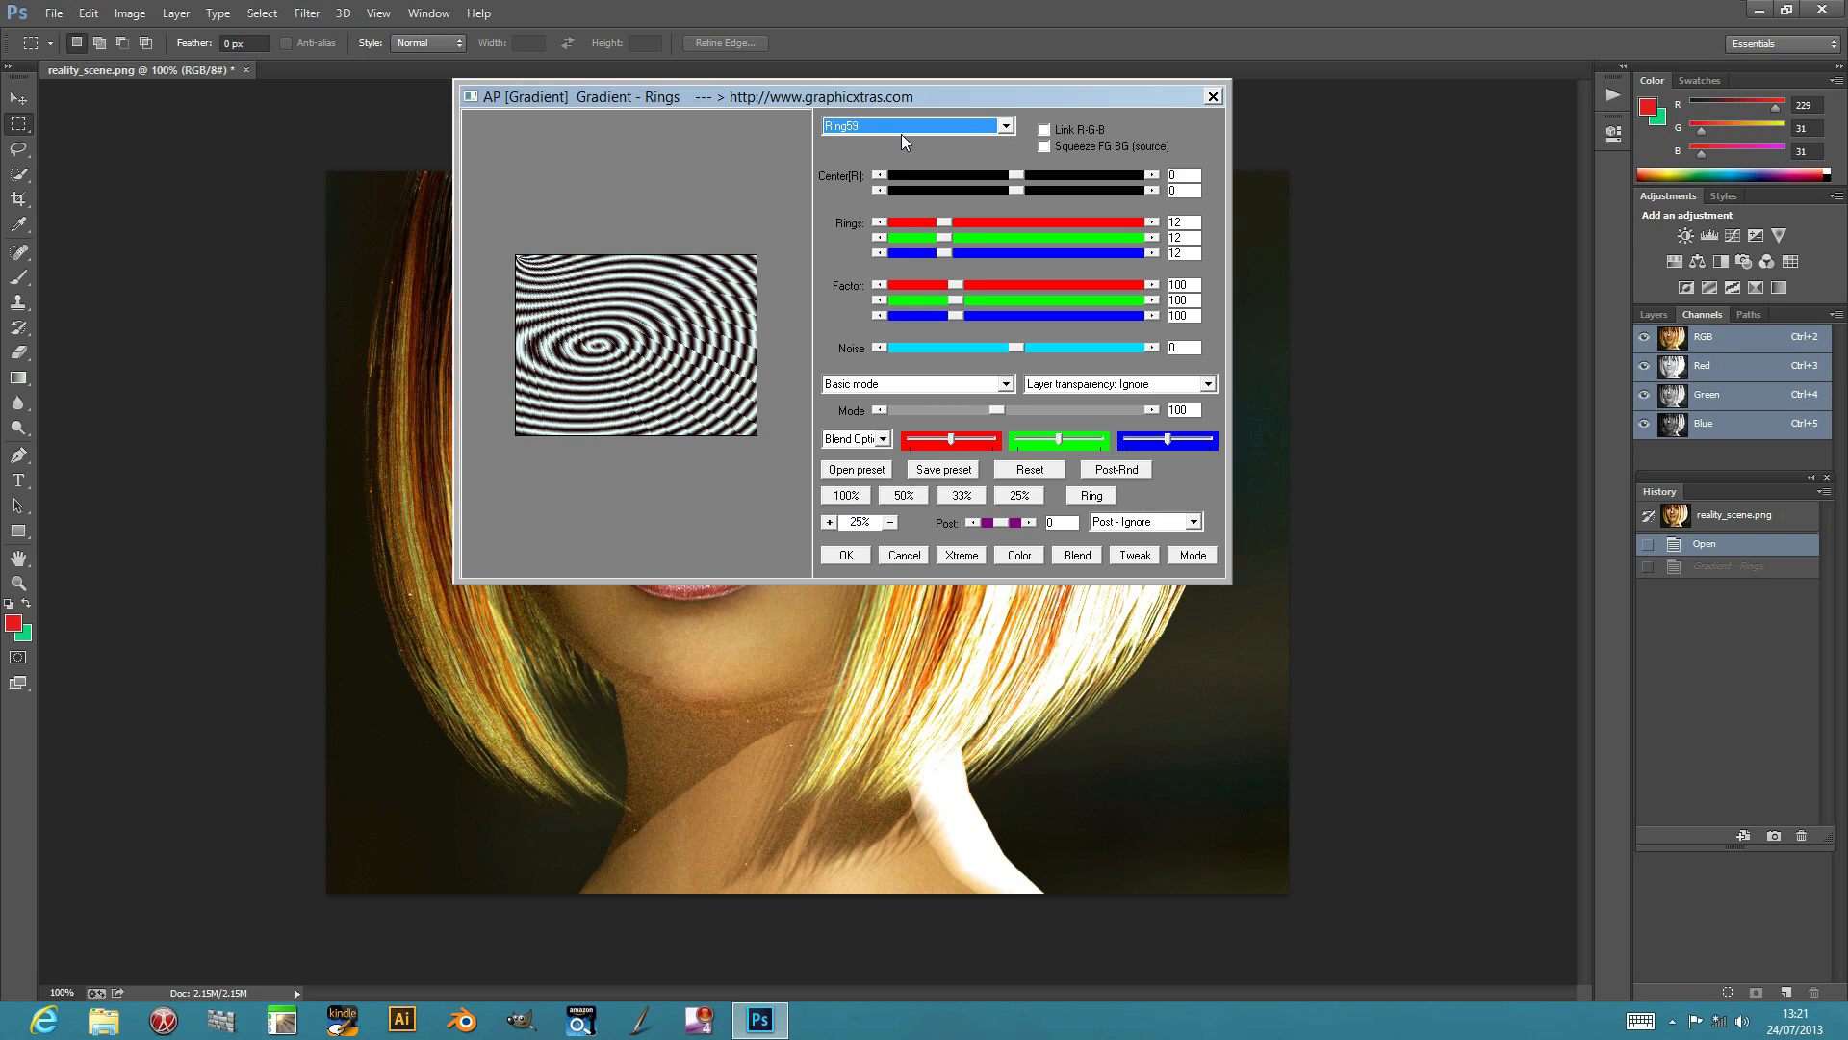
Reset the filter to its default Ring1 settings and apply it to the image
left_click(1030, 469)
left_click(846, 554)
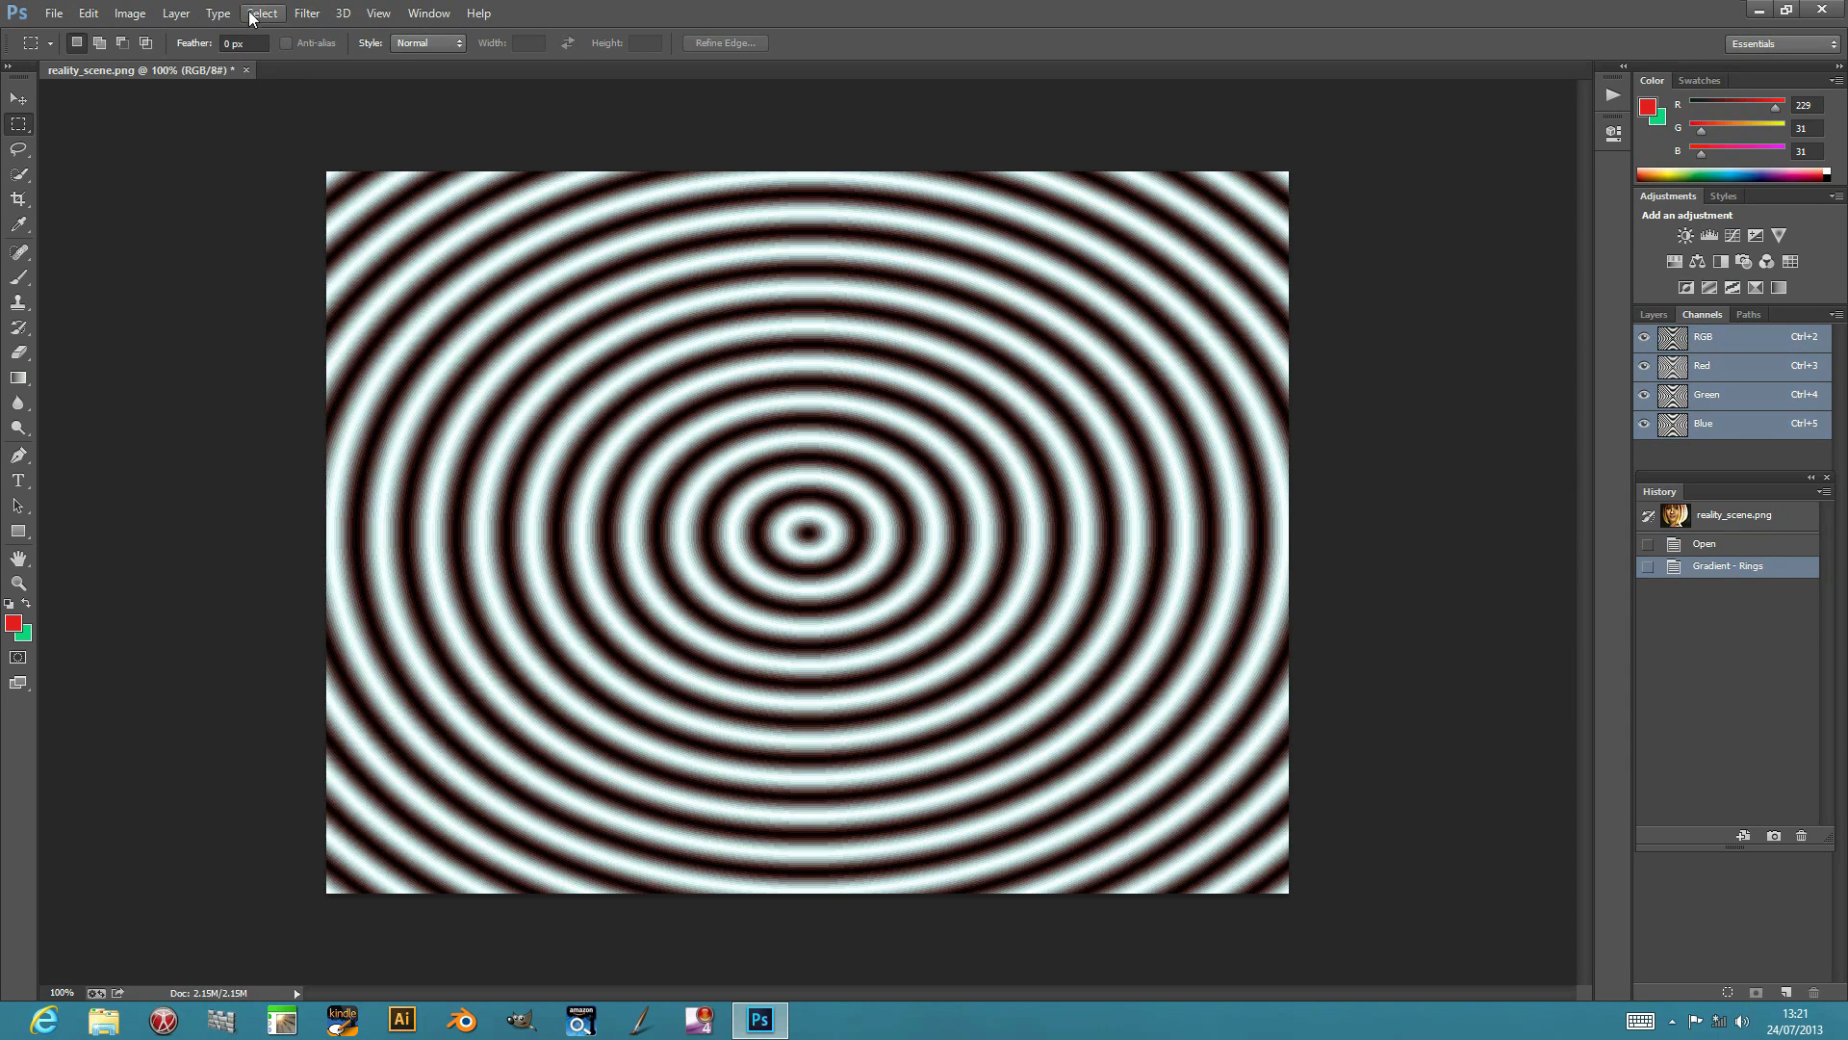
Apply another Gradient - Rings filter with Ring1, centre offsets -361 and -506, and red, green and blue ring counts of 4, 6 and 8
left_click(307, 13)
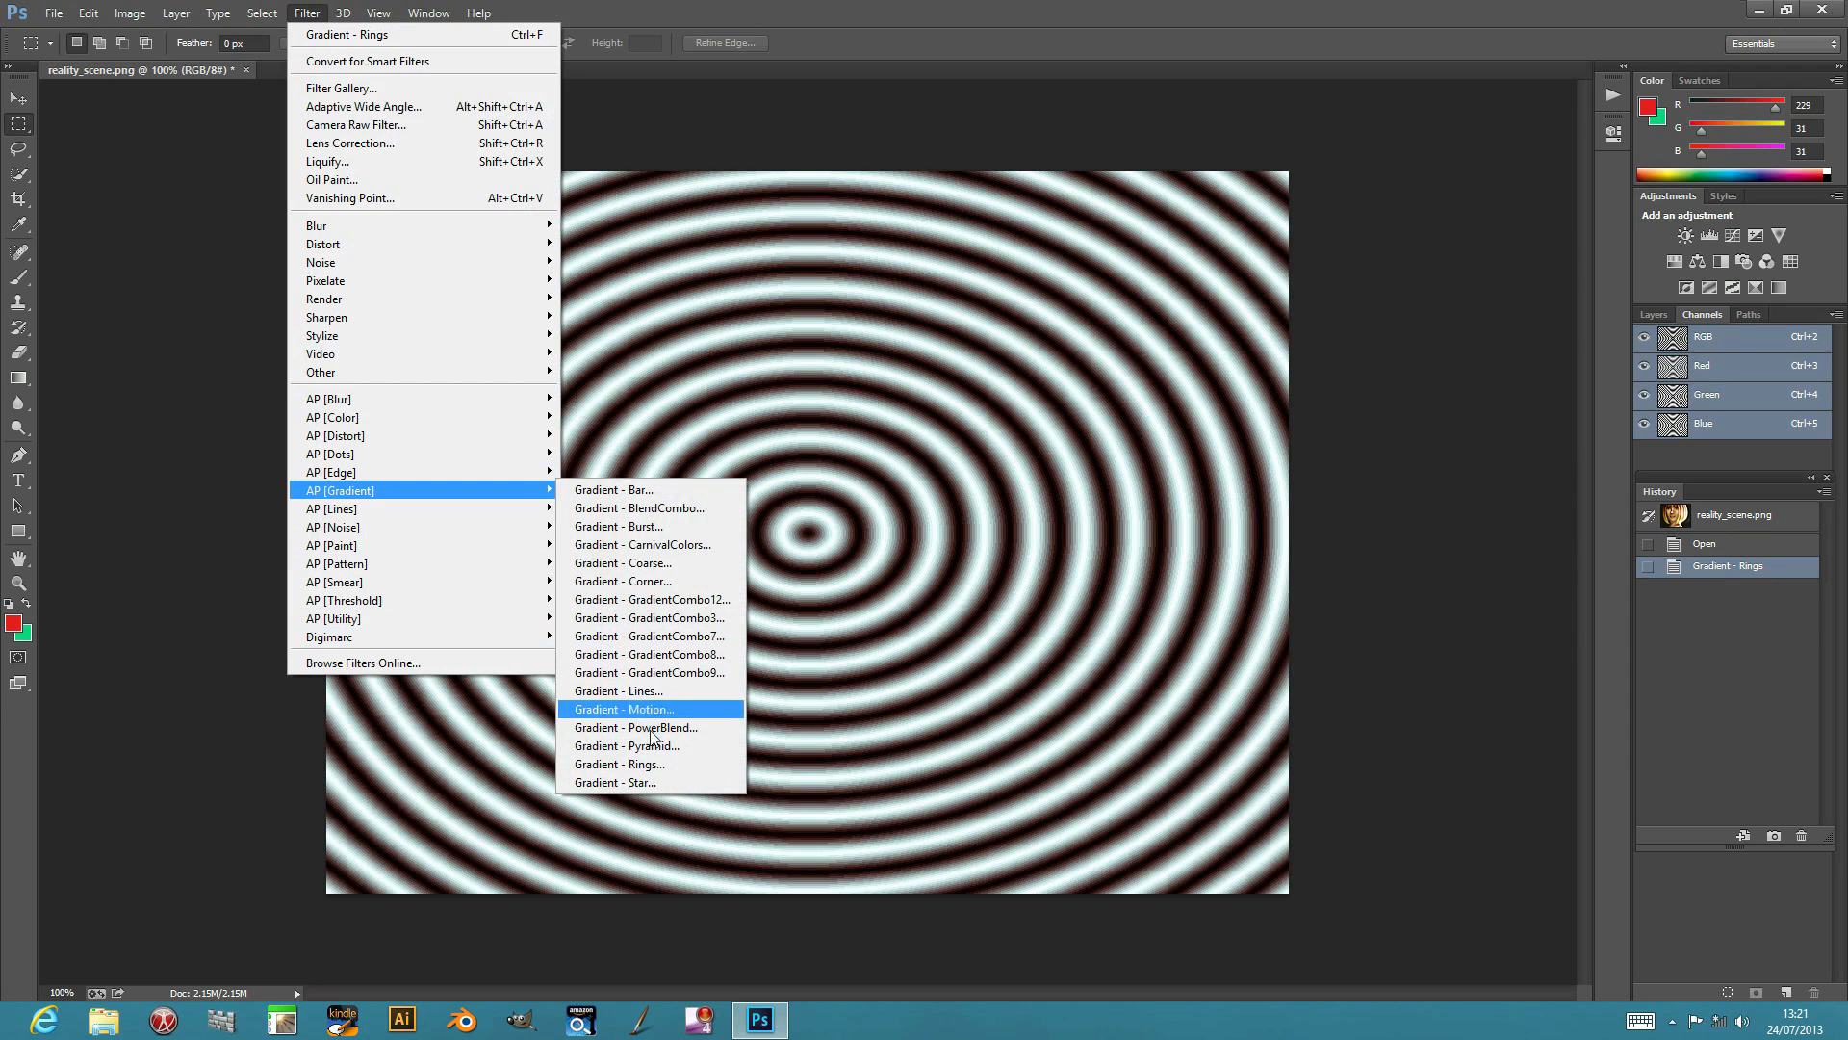
left_click(644, 763)
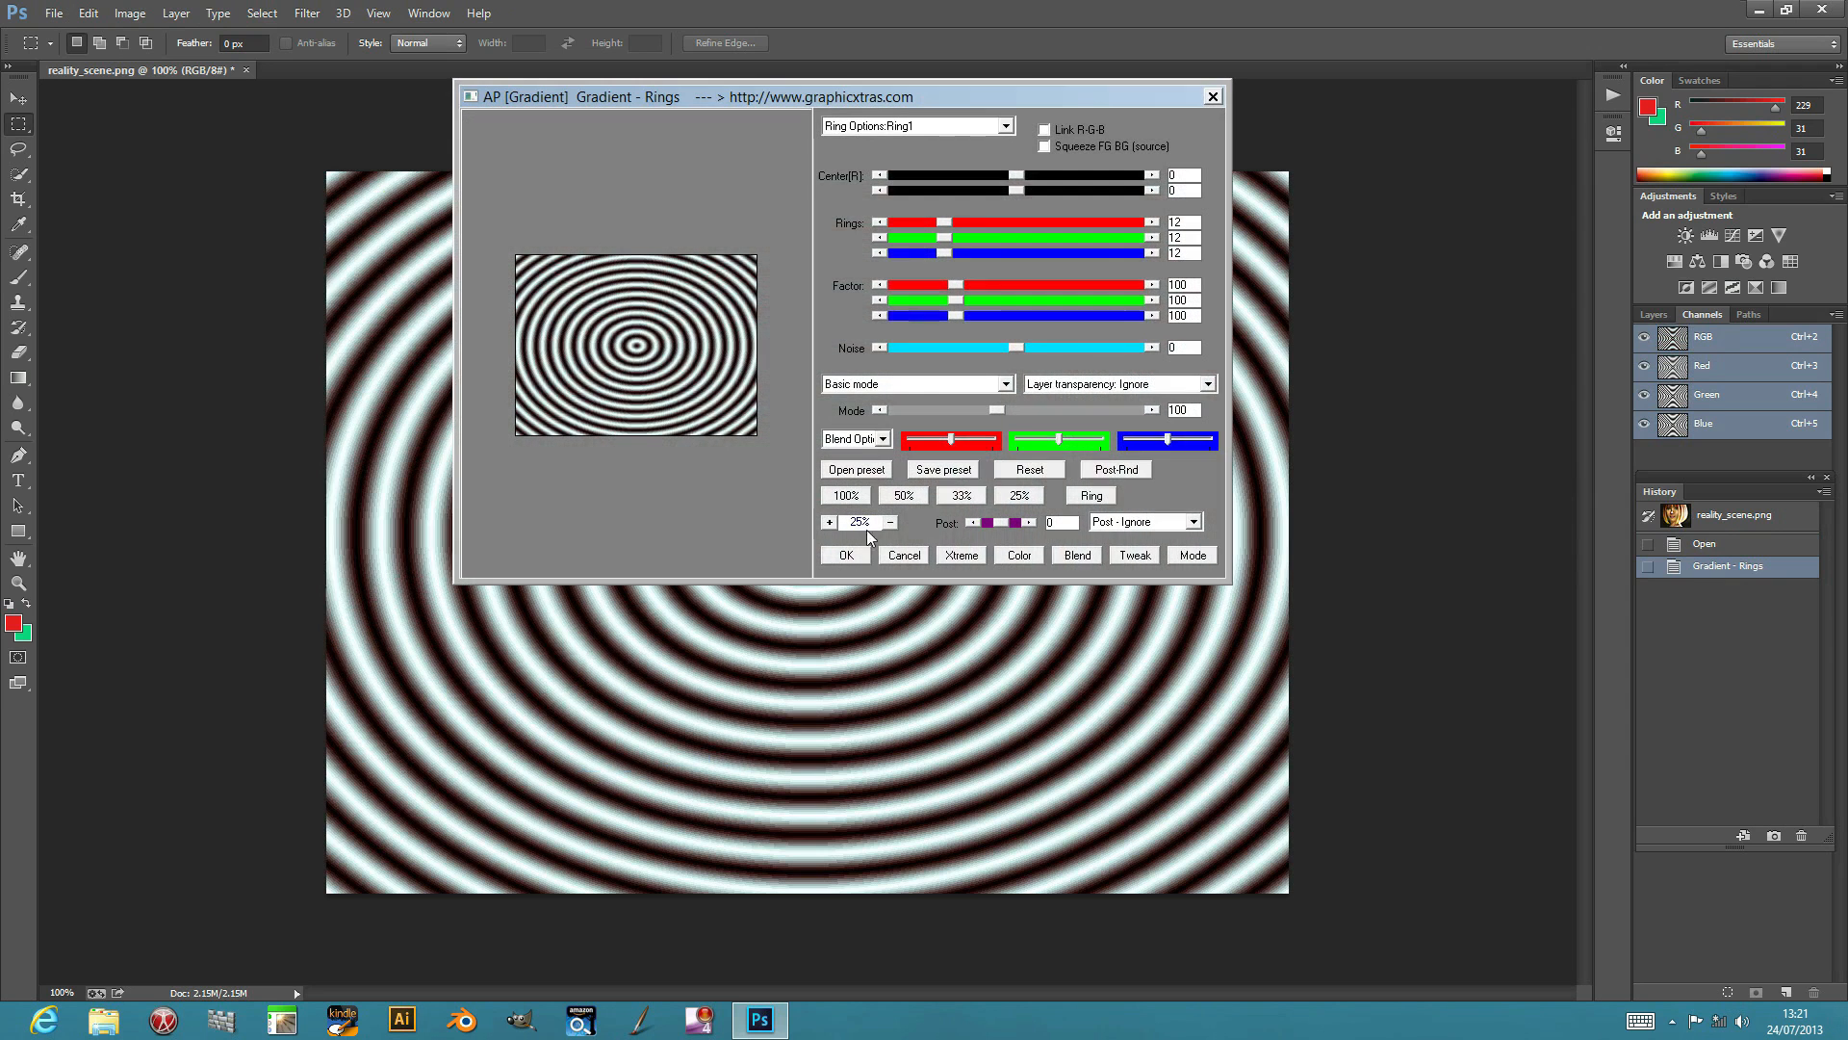
left_click_drag(1016, 182, 932, 254)
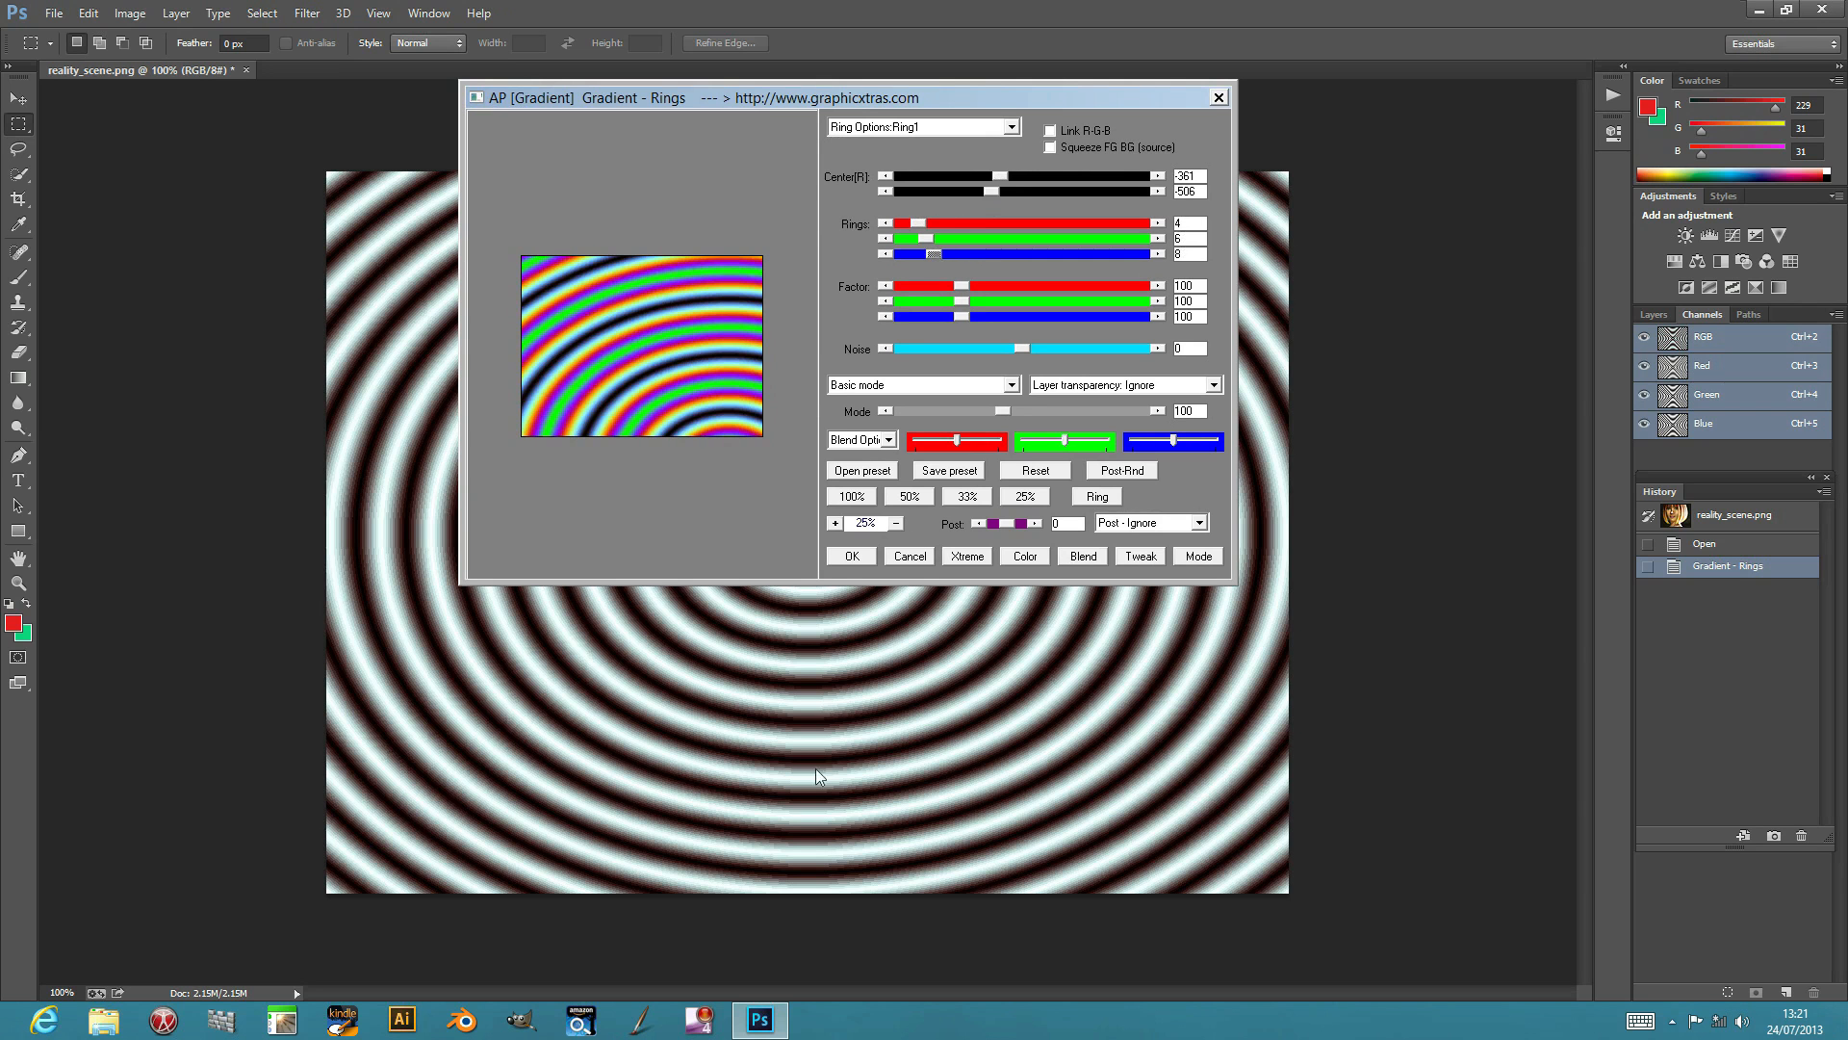
left_click(847, 558)
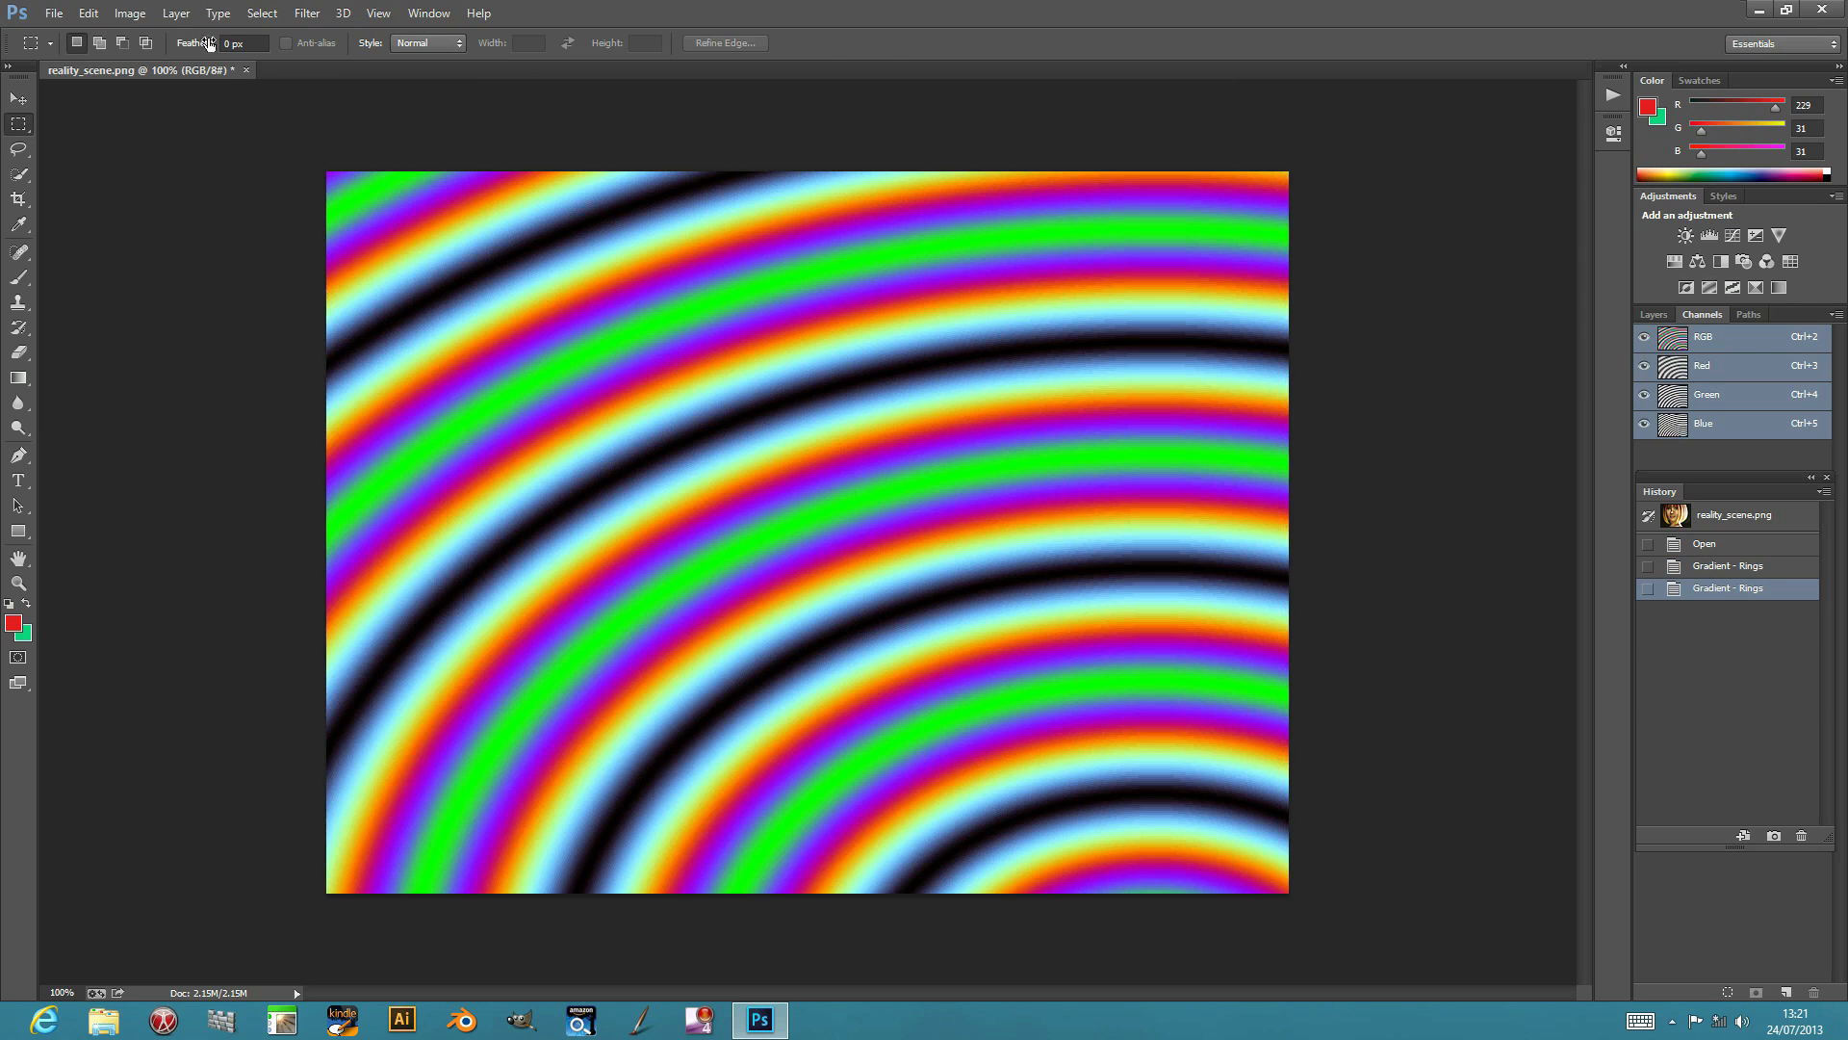
Fade the last ring gradient over the previous one, trying the Difference and Darken modes before applying Lighten at 100% opacity
left_click(89, 20)
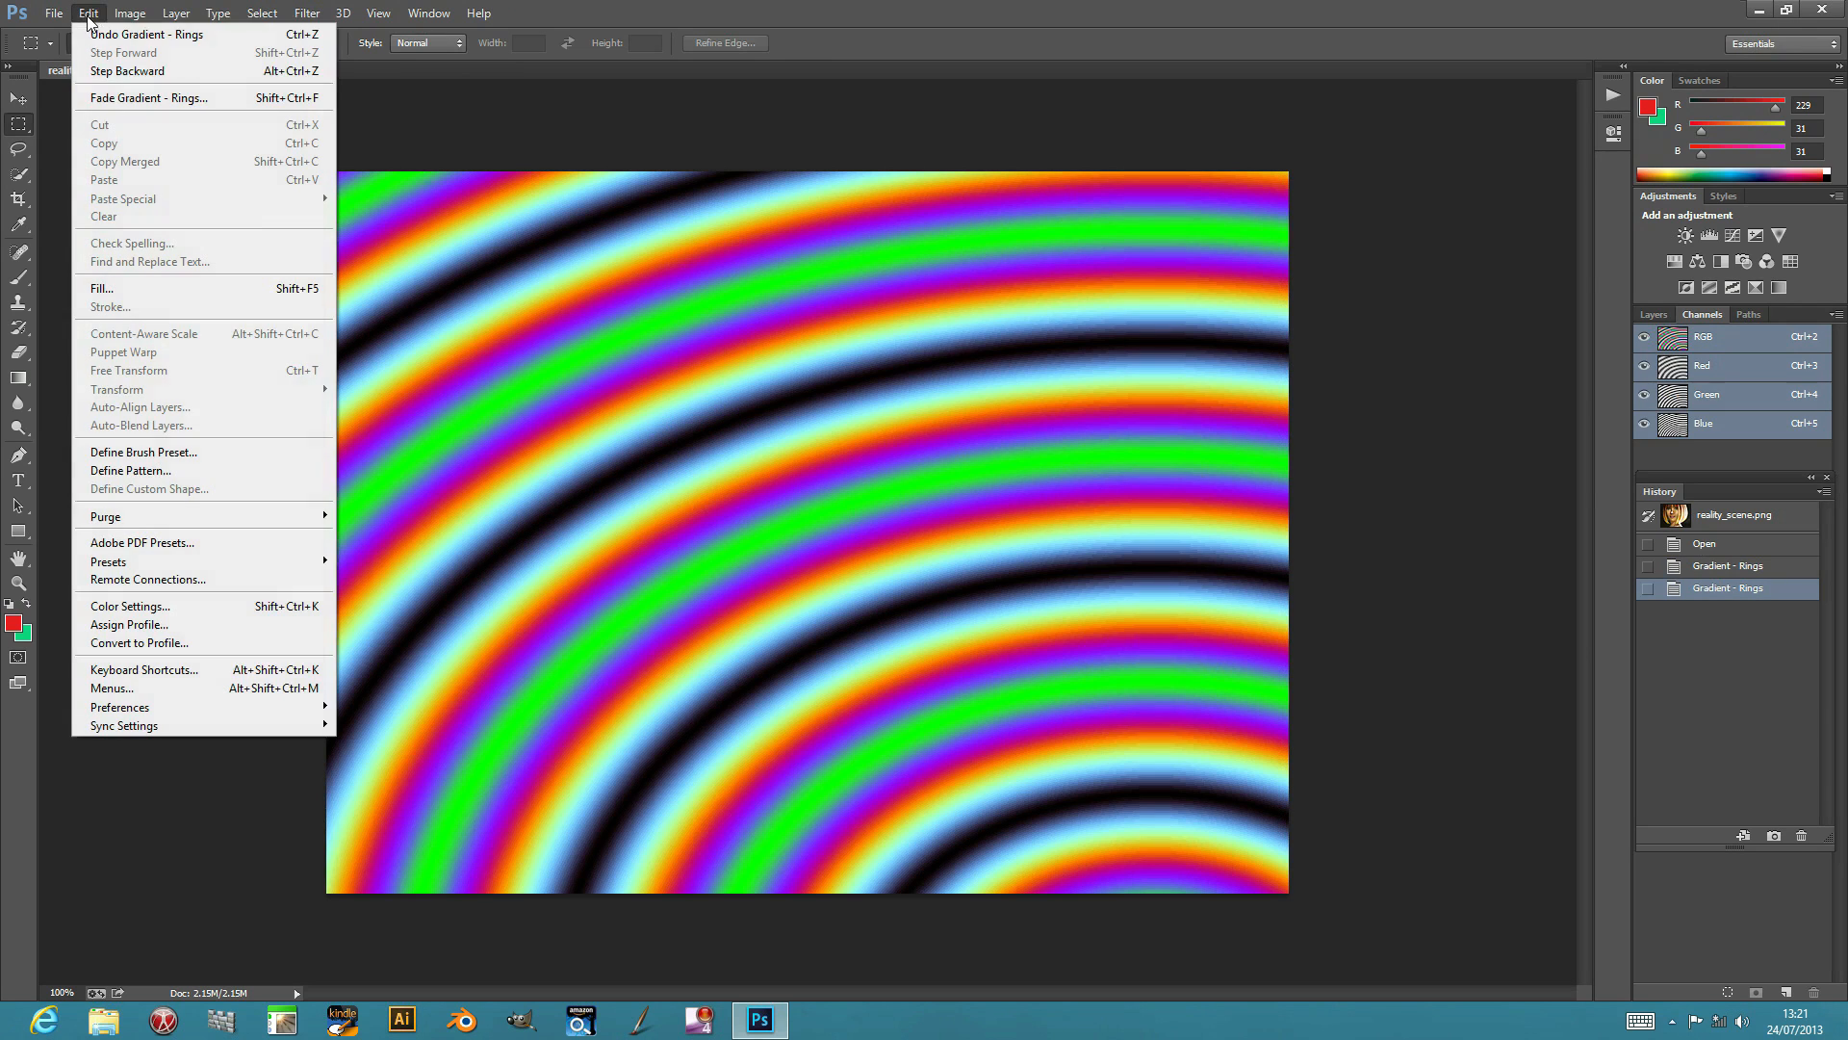
left_click(105, 100)
left_click(926, 383)
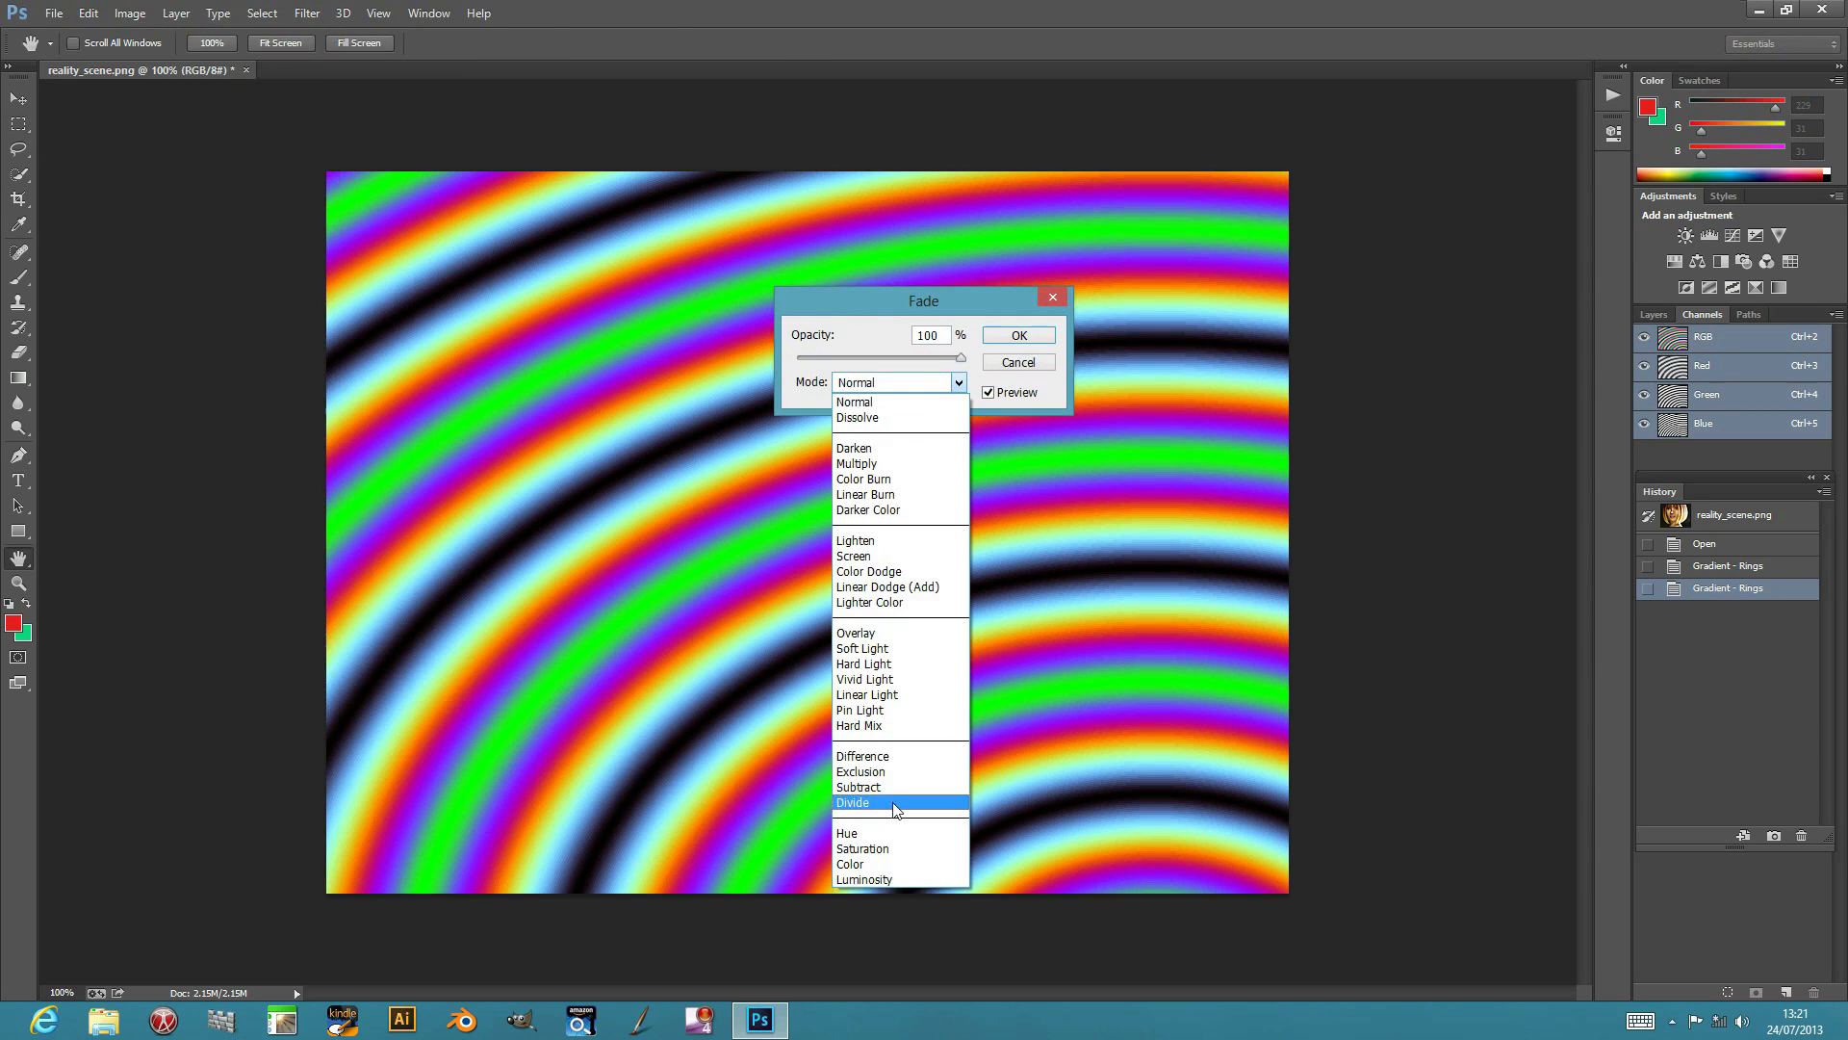
left_click(872, 757)
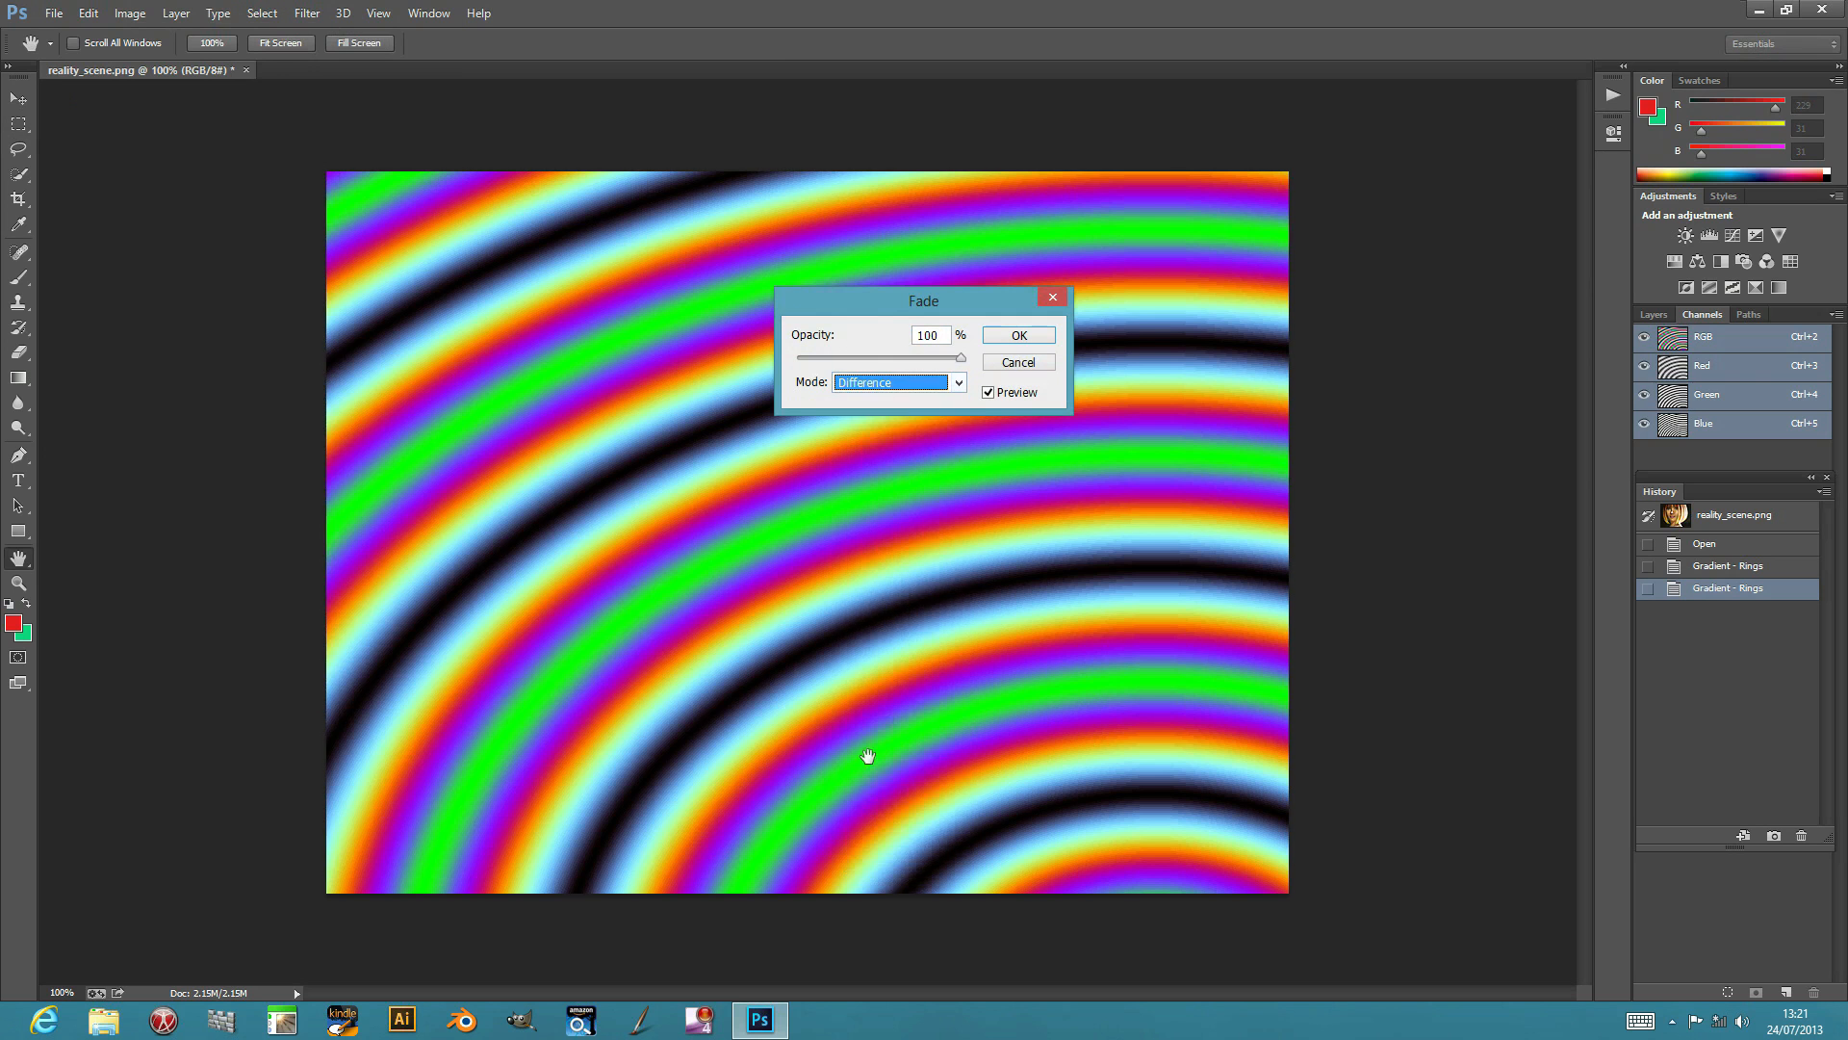
left_click(885, 379)
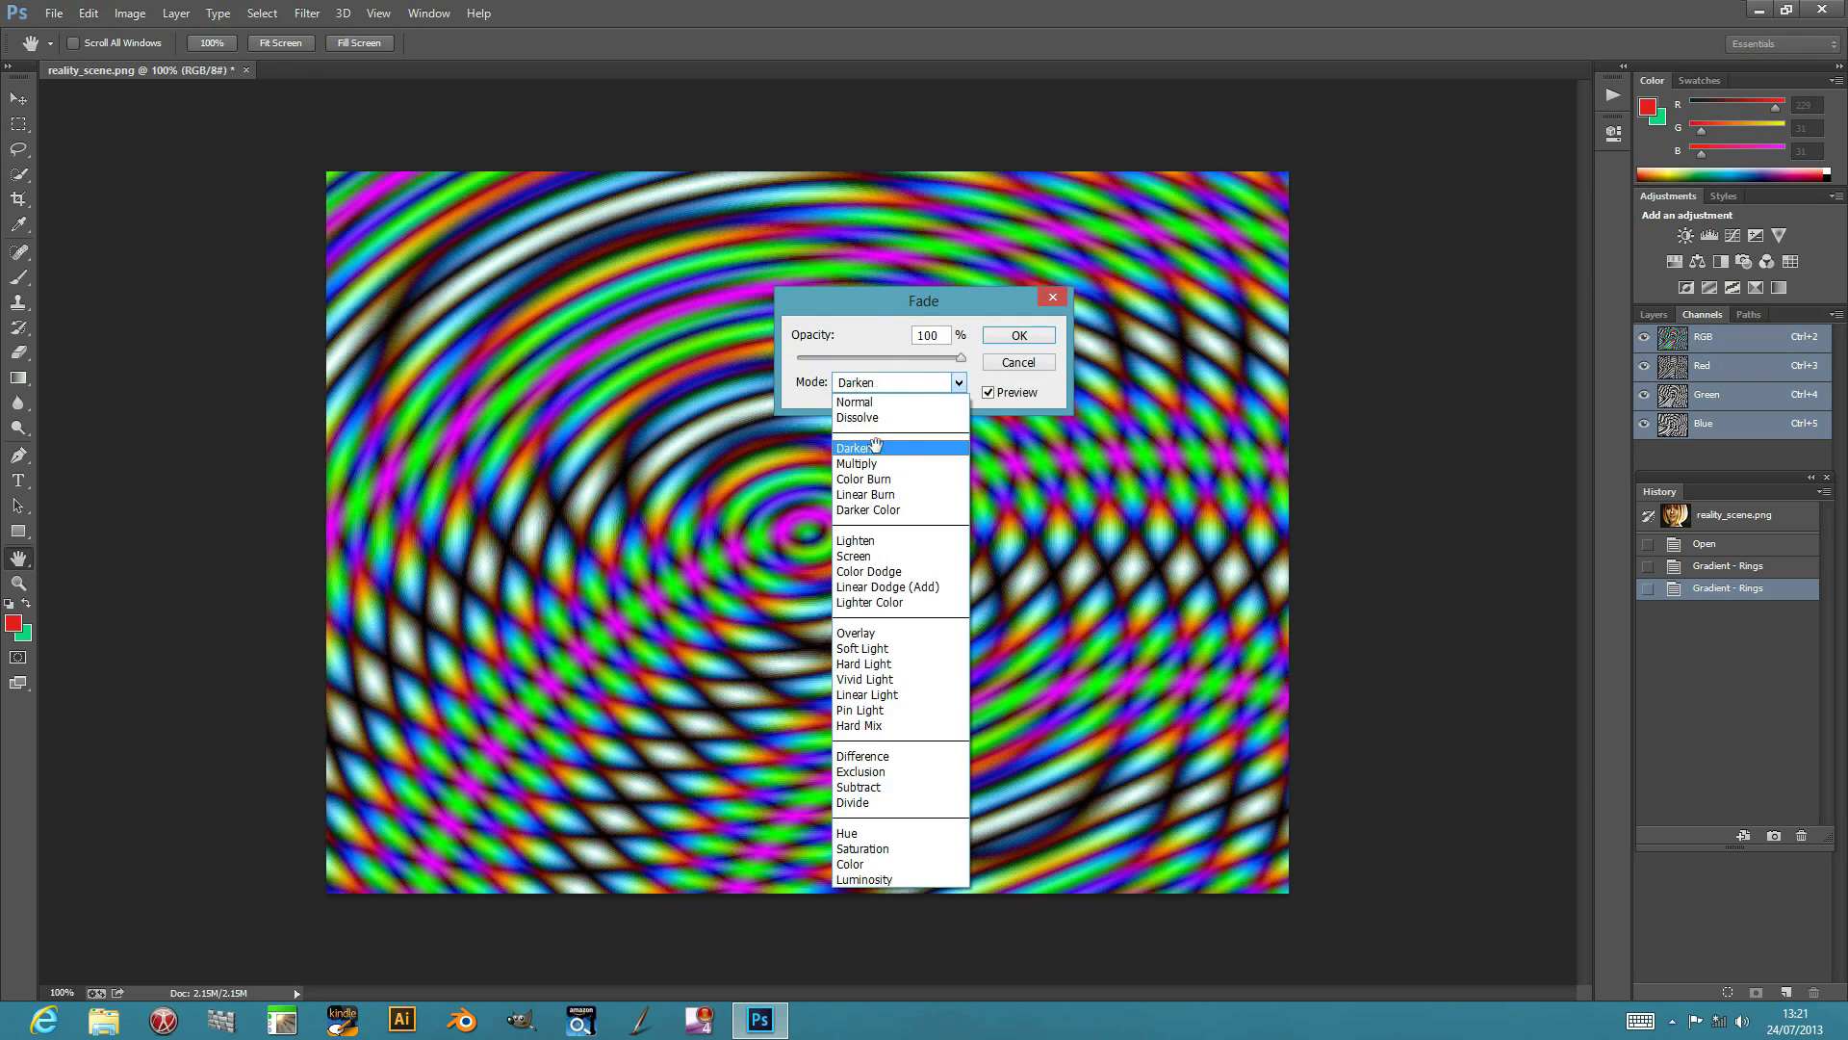
left_click(877, 443)
left_click(924, 382)
left_click(861, 529)
left_click(1031, 336)
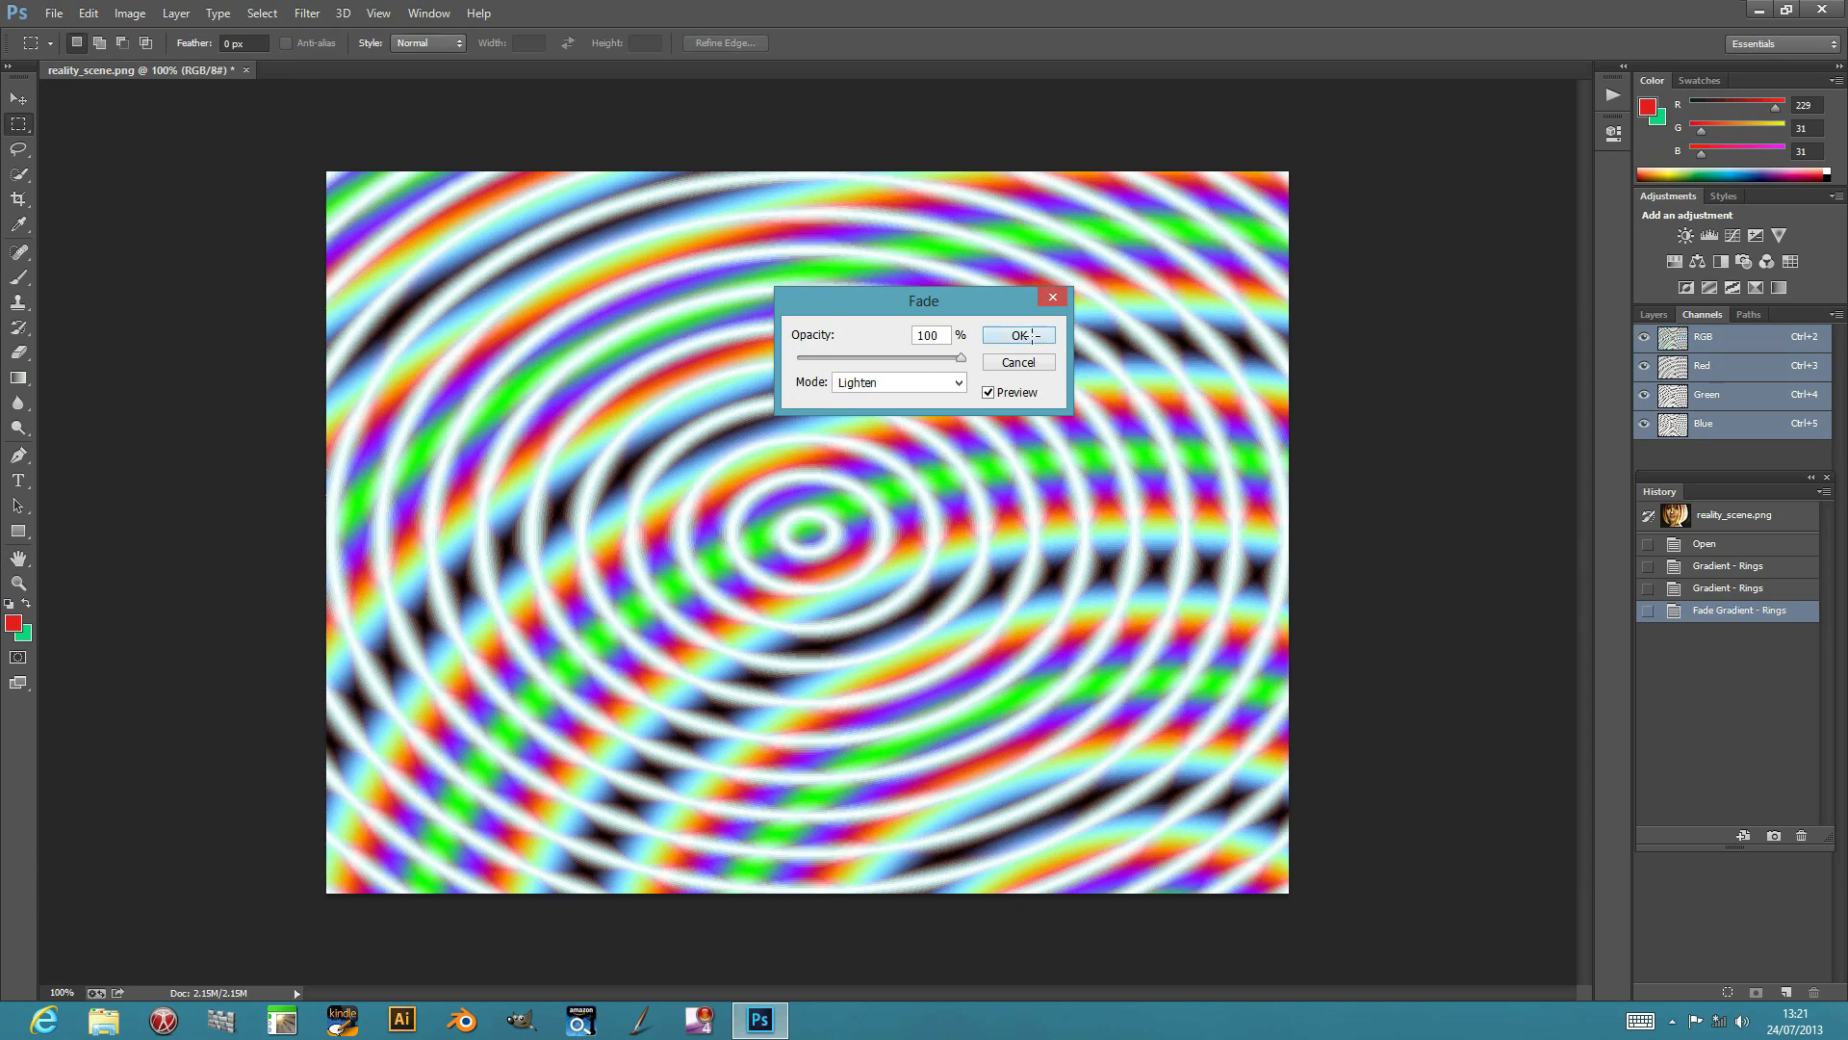
Apply an Iris Blur of 15 px centred on the image, keeping the middle rings sharp
left_click(308, 14)
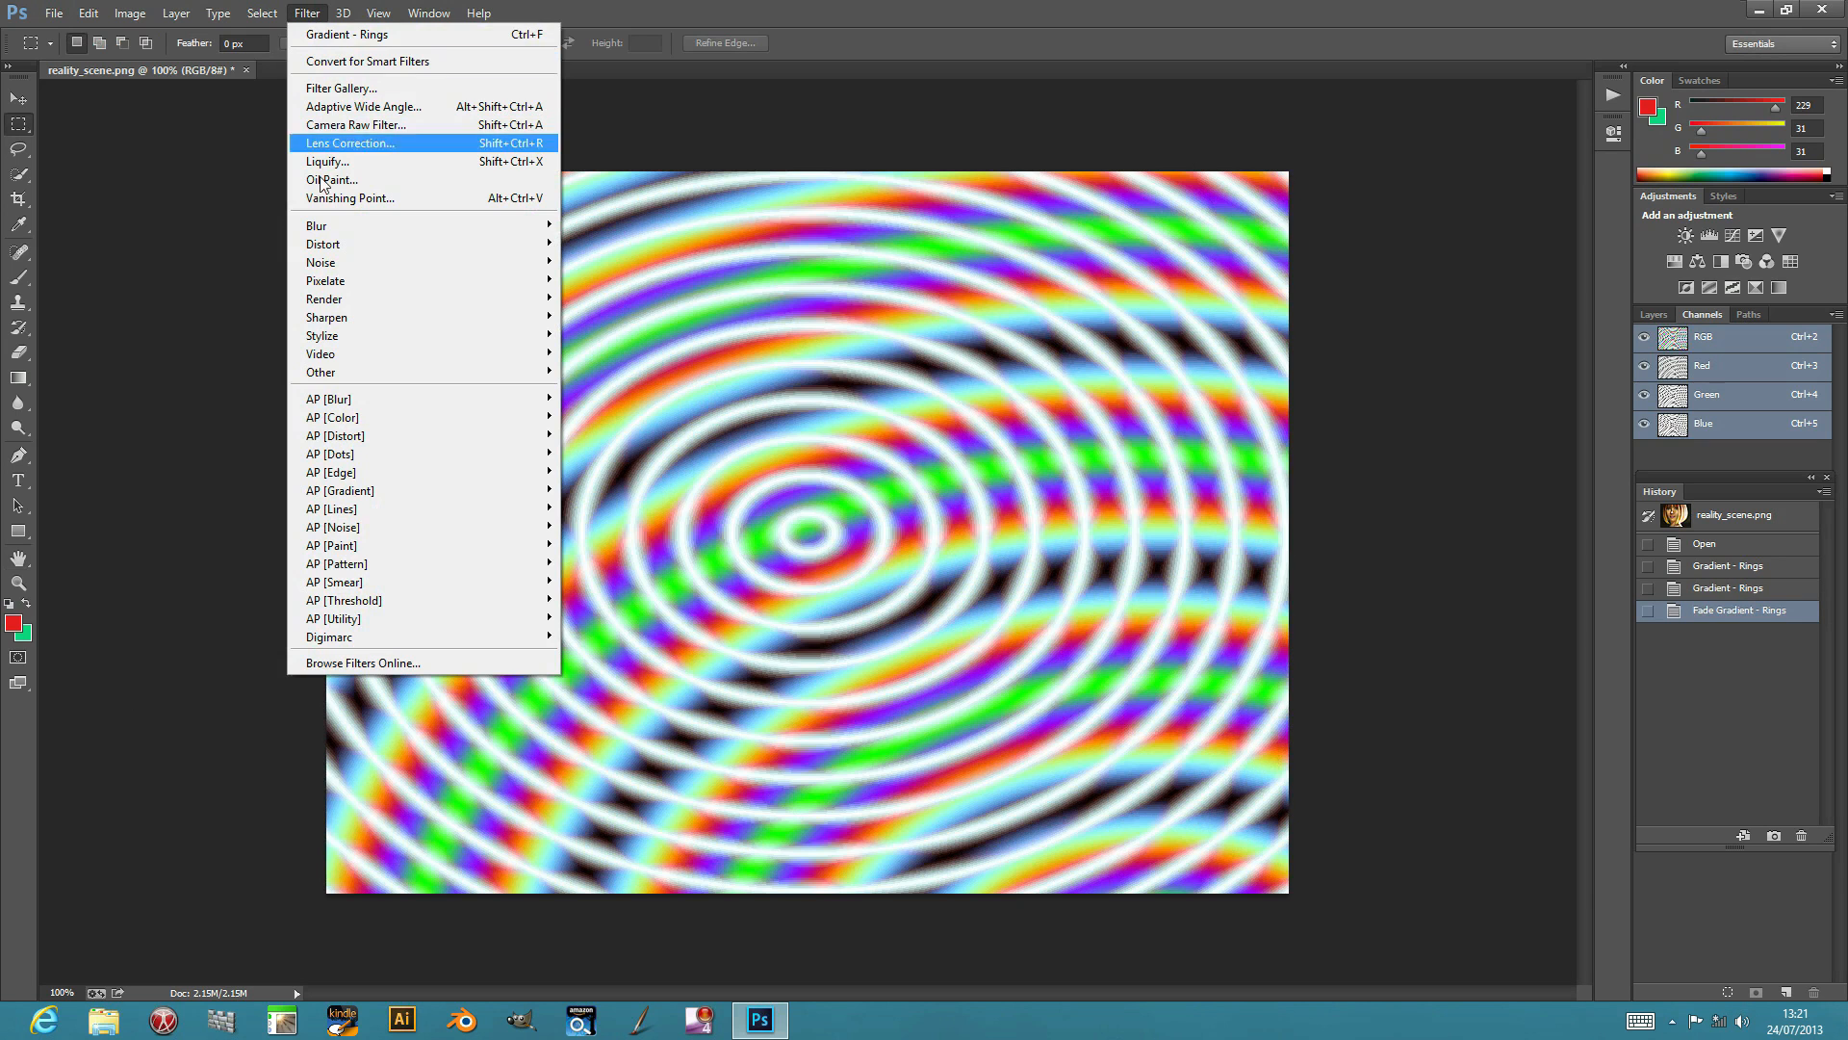
mouse_move(356, 225)
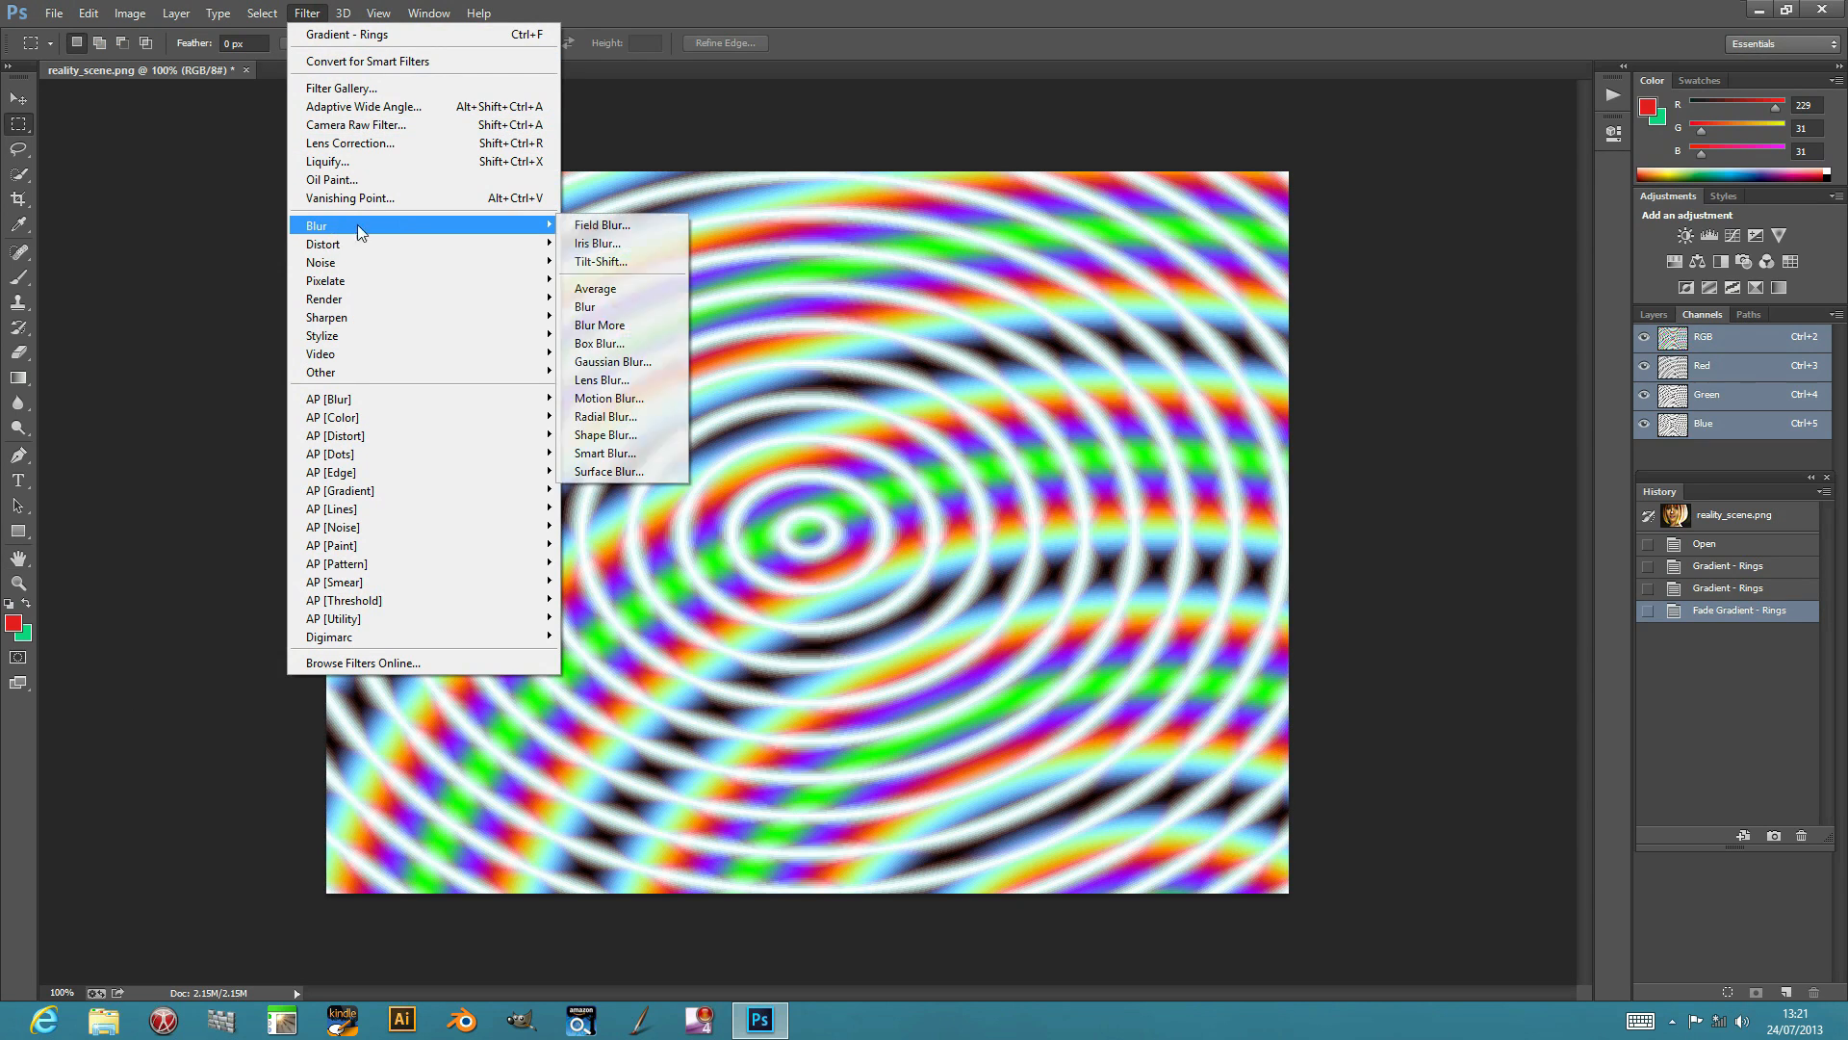
left_click(601, 261)
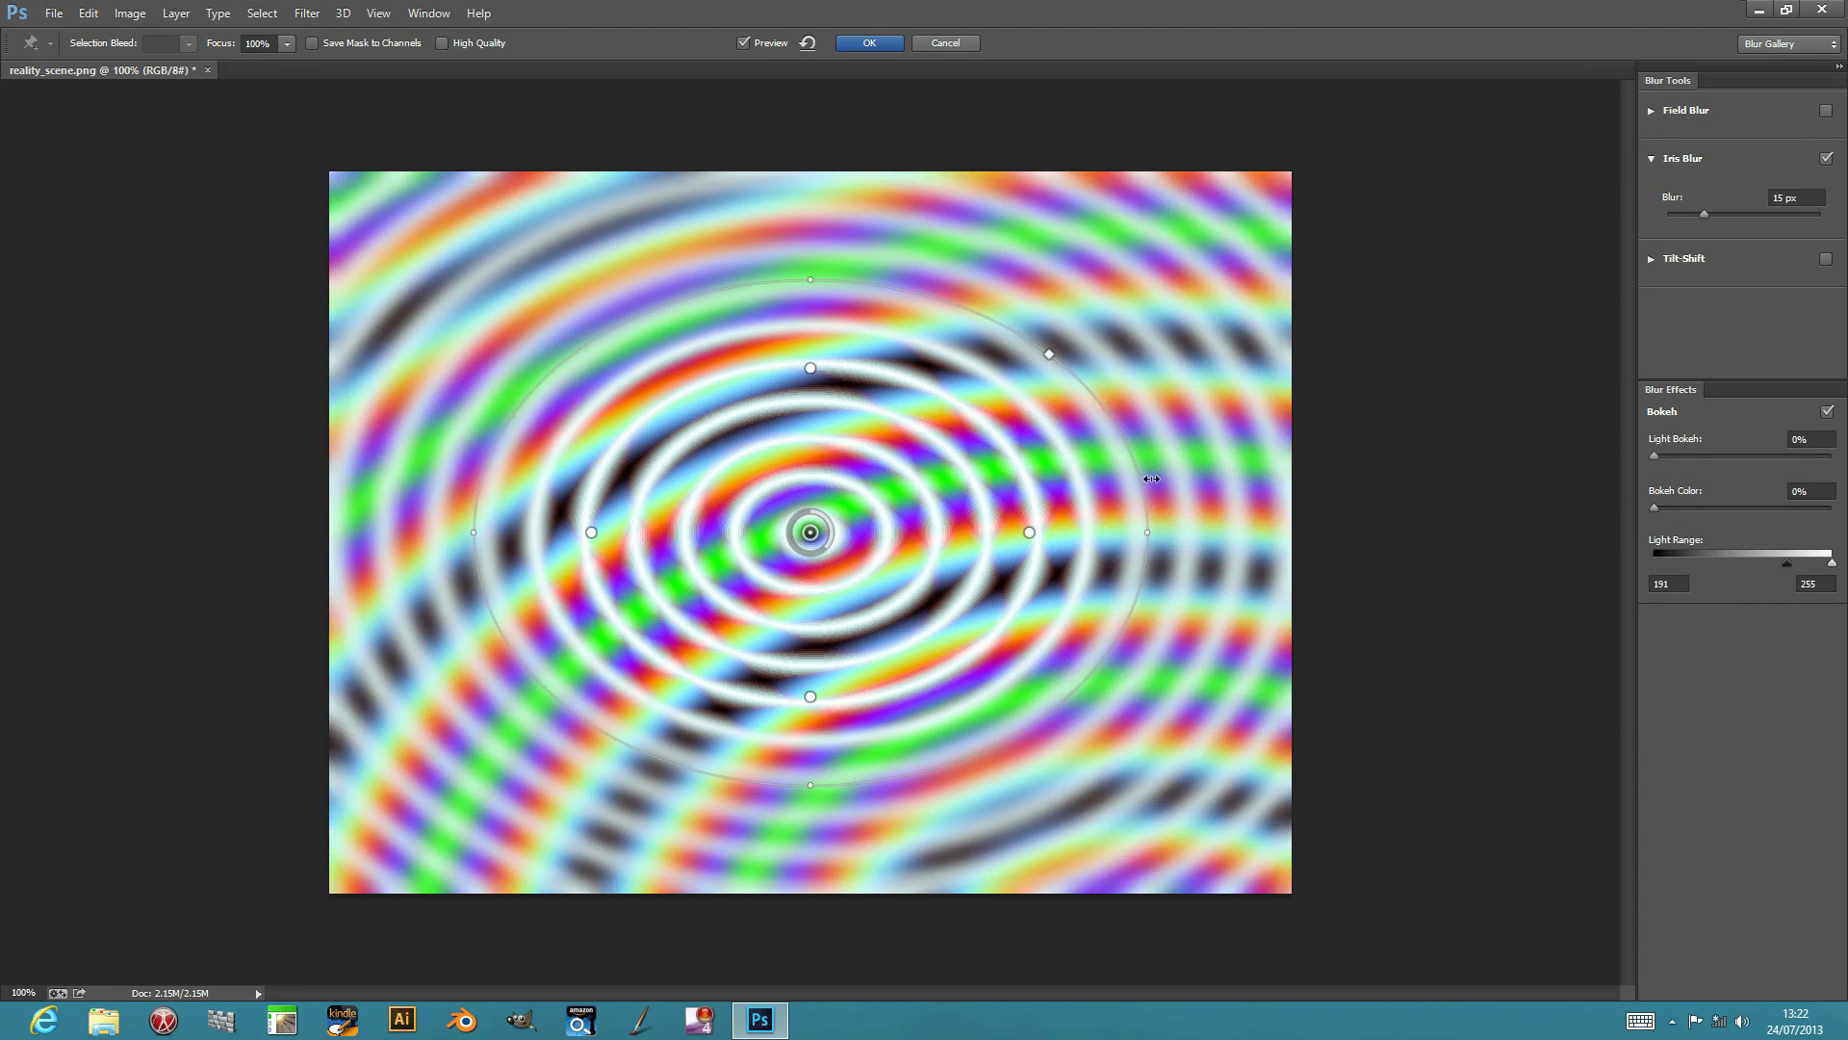
left_click(869, 43)
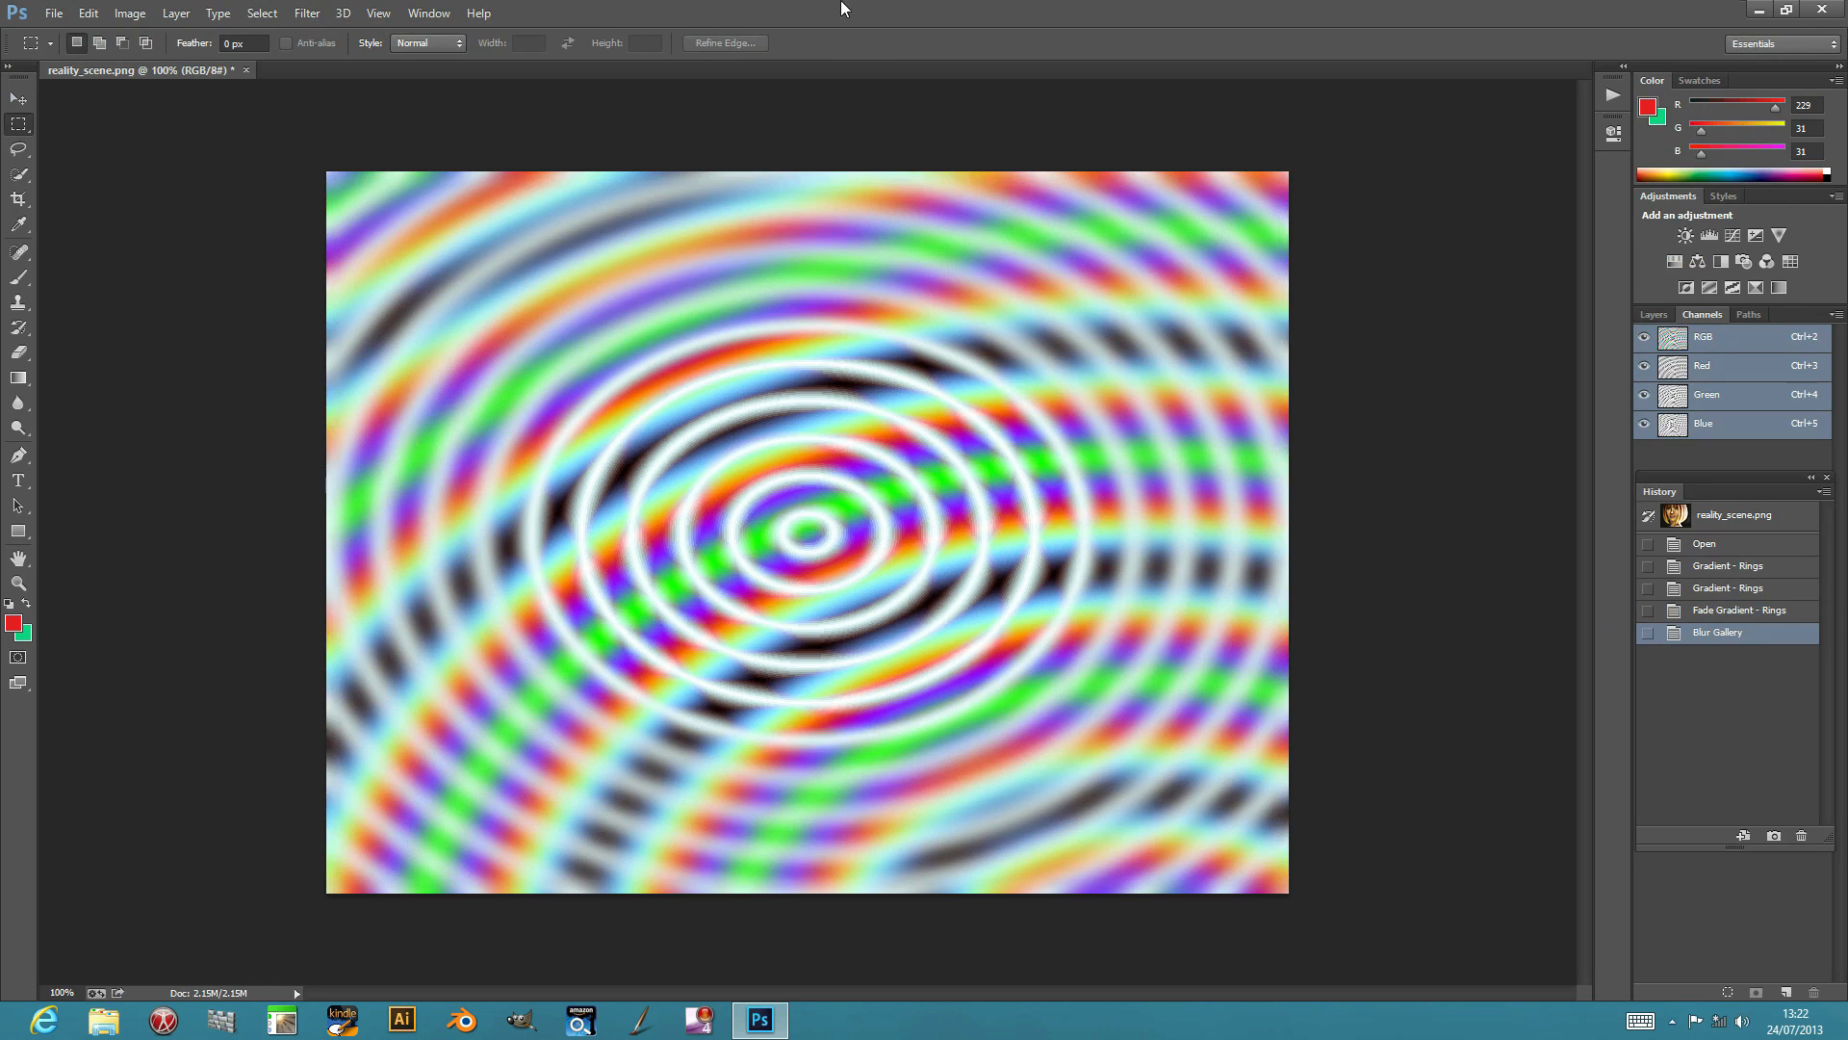
left_click(300, 20)
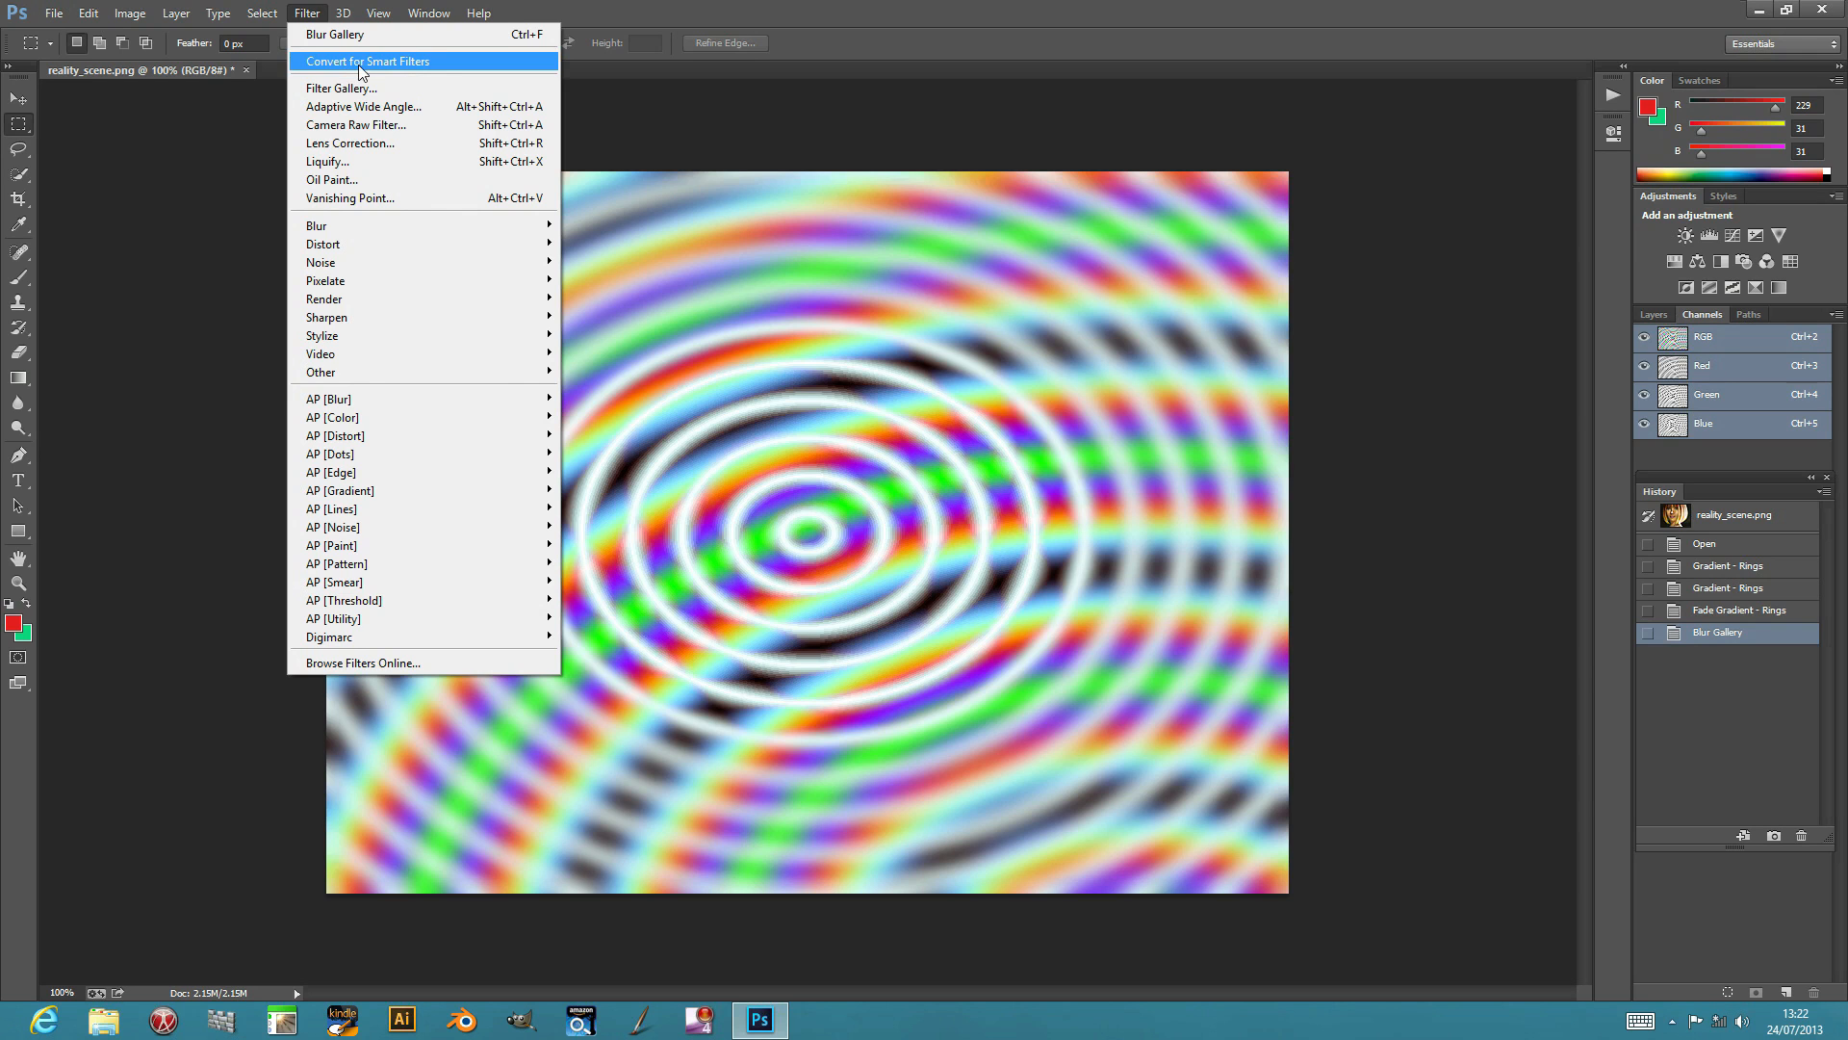
mouse_move(392, 8)
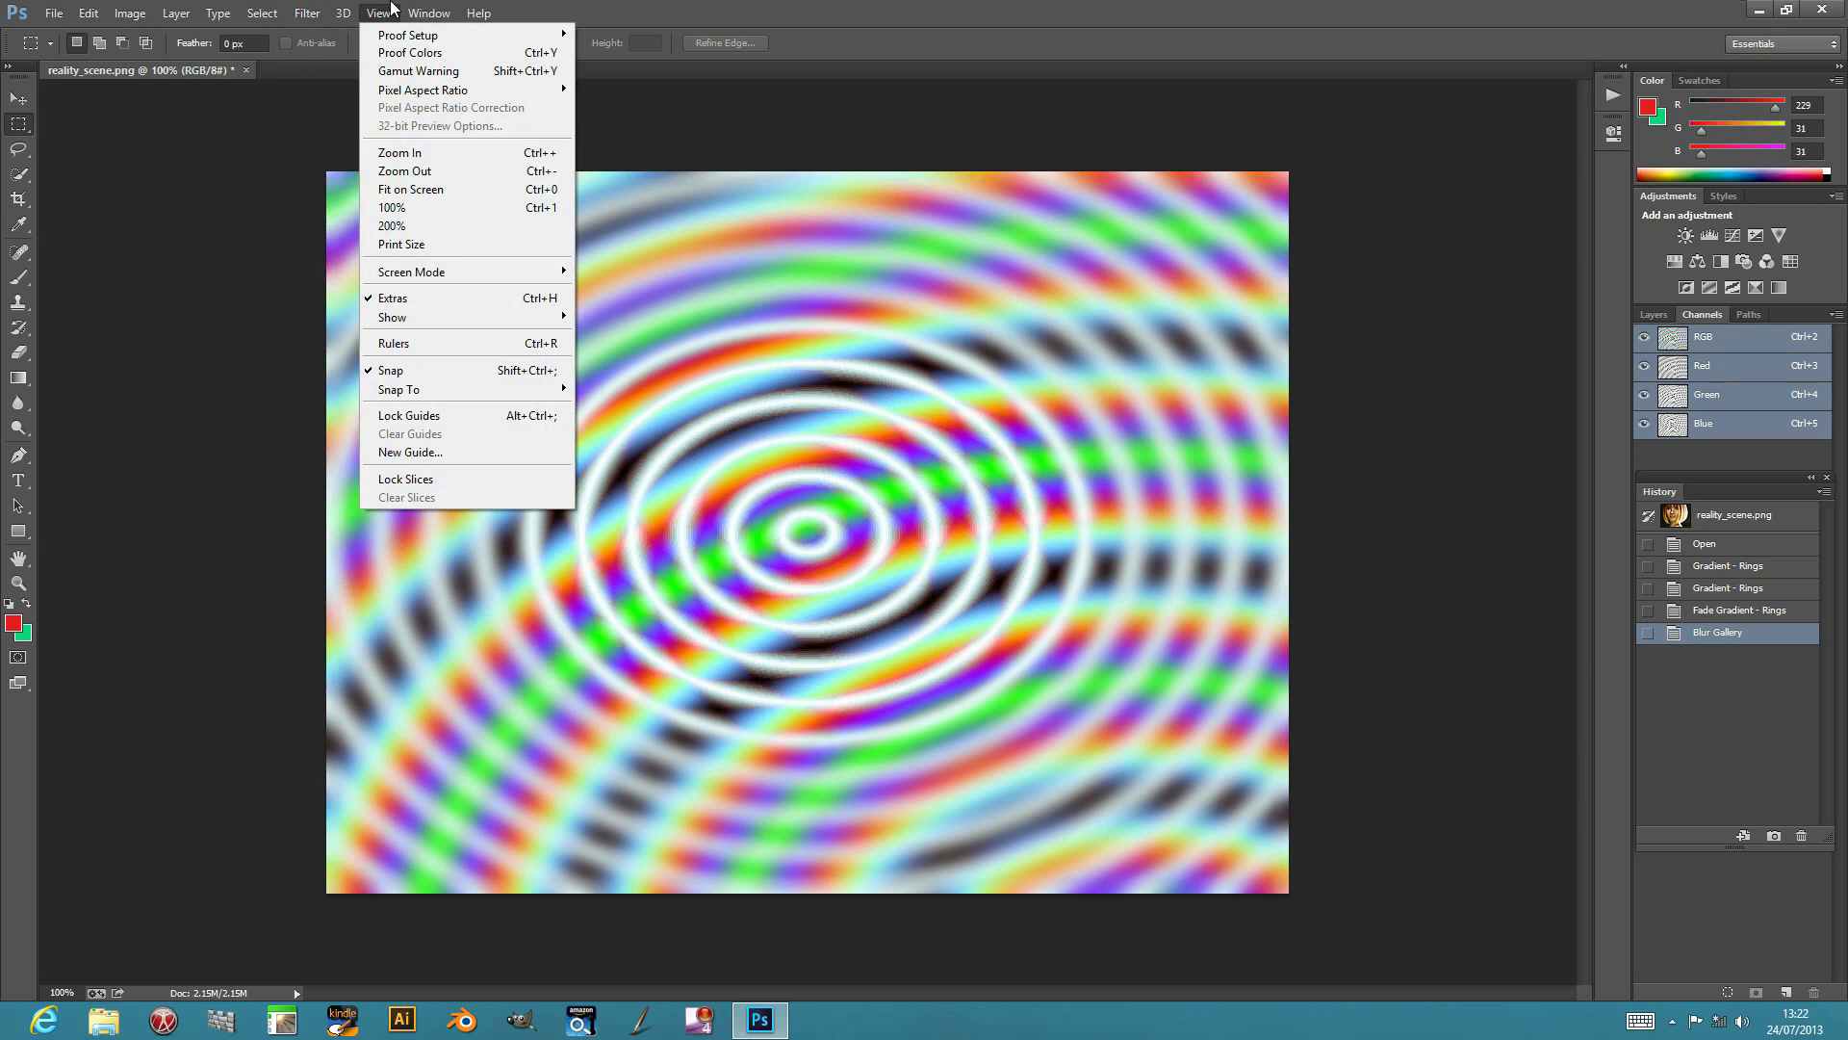